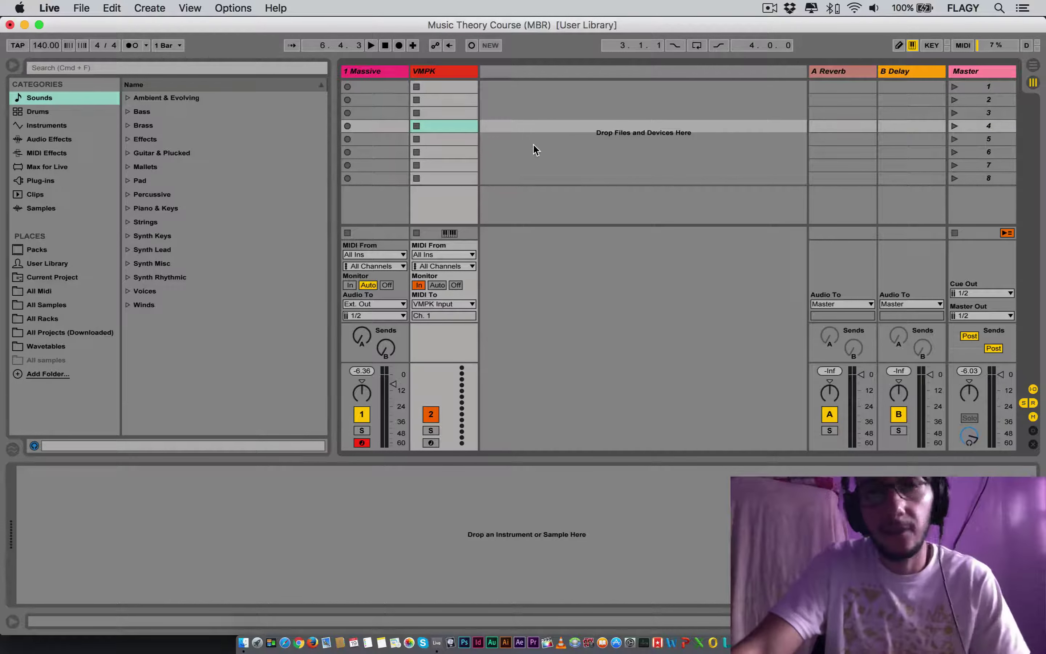
{"action": "left_click", "coordinate": [533, 146]}
{"action": "left_click", "coordinate": [430, 88]}
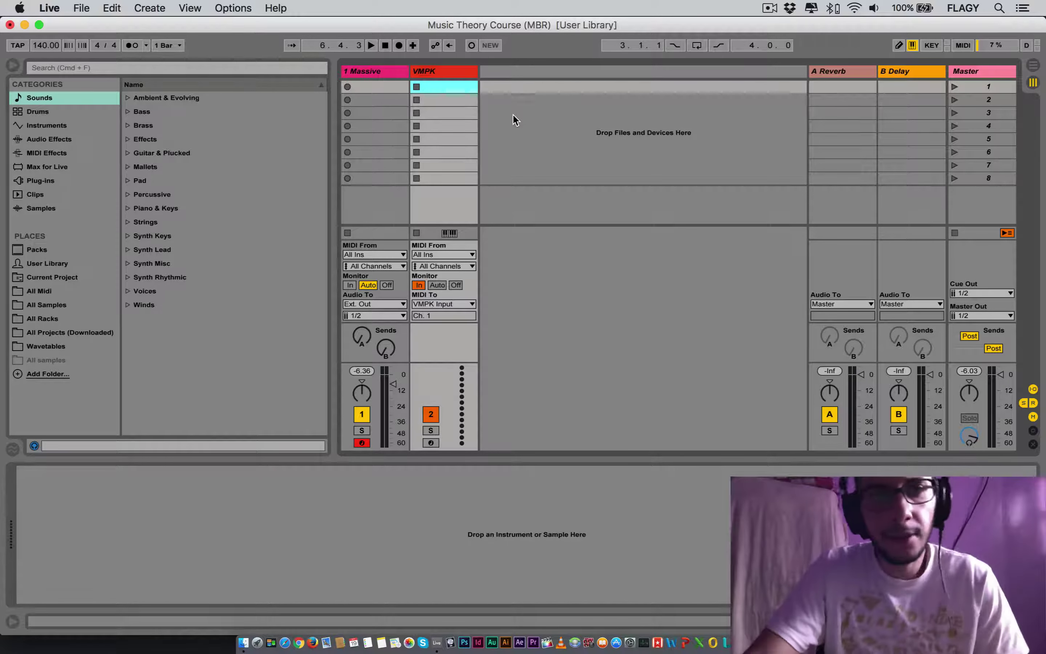
{"action": "left_click", "coordinate": [458, 71]}
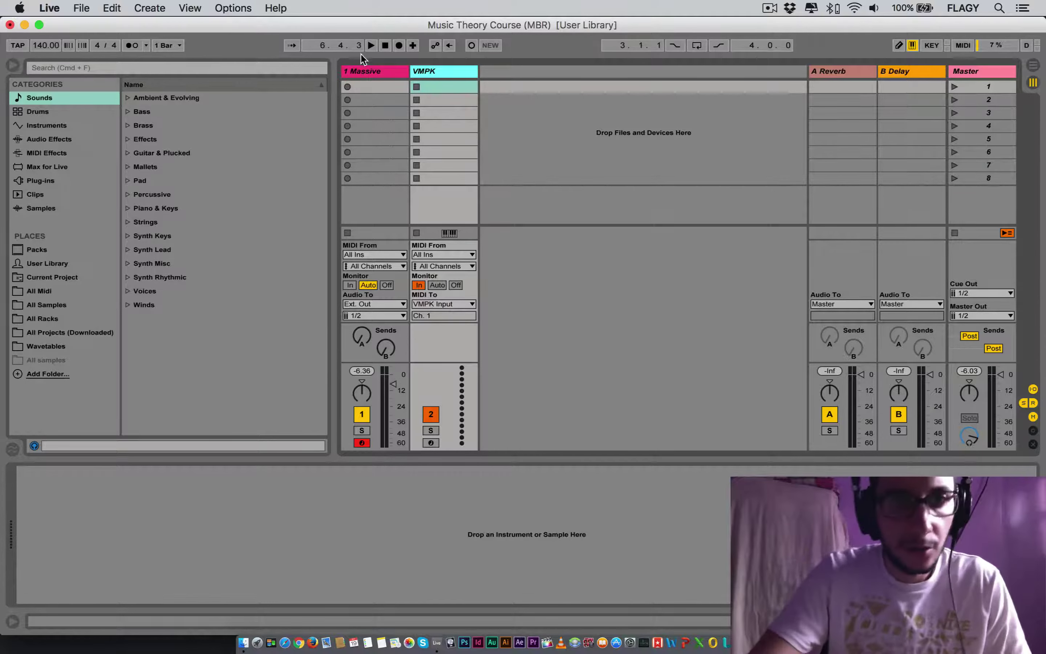
- Delete the Aeolian Mode Natural Minor Scale device from the Massive track, keeping the synth
{"action": "left_click", "coordinate": [362, 71]}
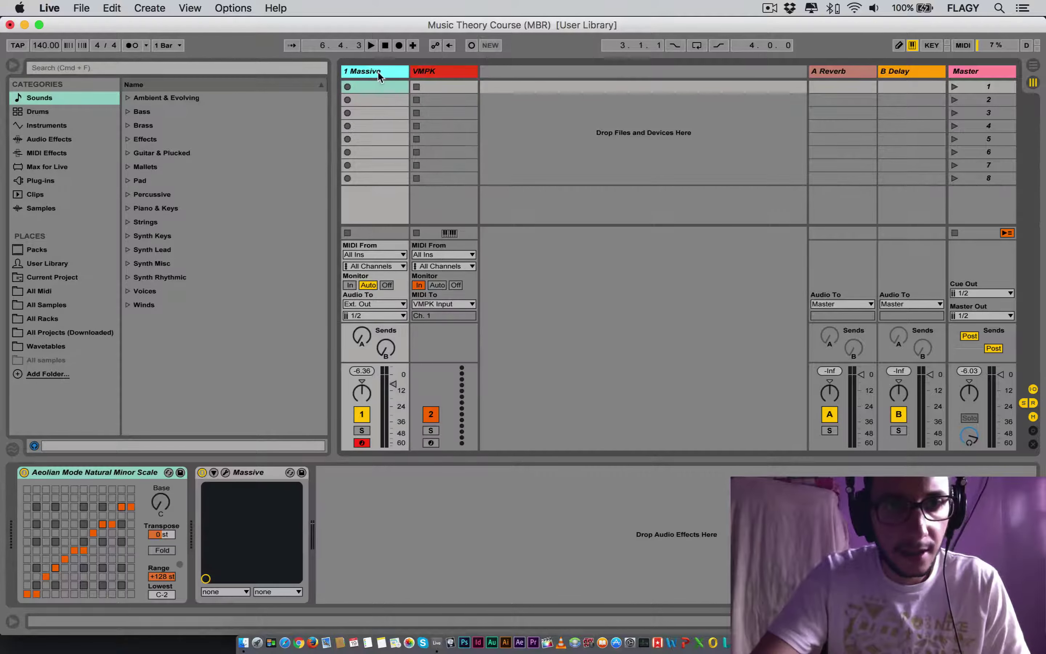
{"action": "left_click", "coordinate": [95, 472]}
{"action": "key", "text": "BackSpace"}
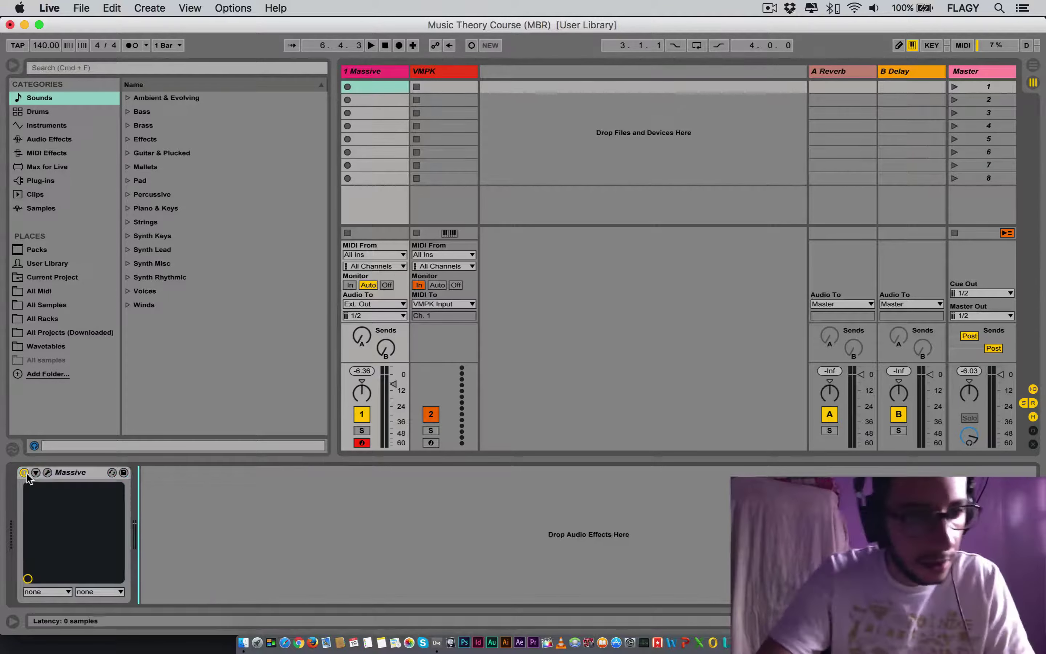
- Open the Massive synth's editor on its track to view the loaded LD TINY DANCER patch, and close it
{"action": "left_click", "coordinate": [47, 472]}
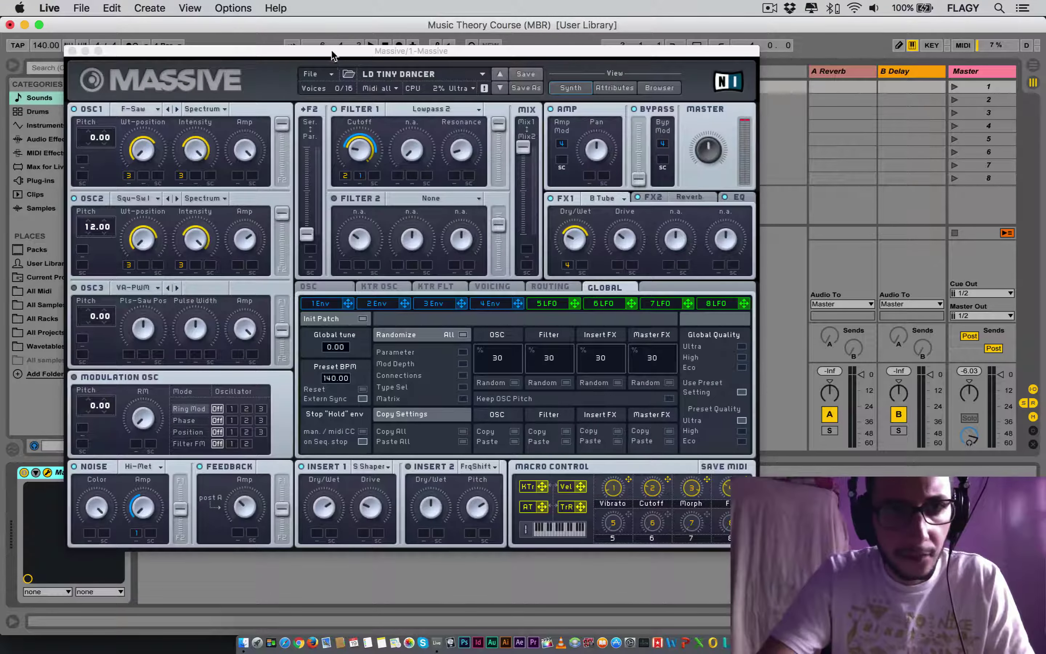
{"action": "left_click", "coordinate": [72, 51]}
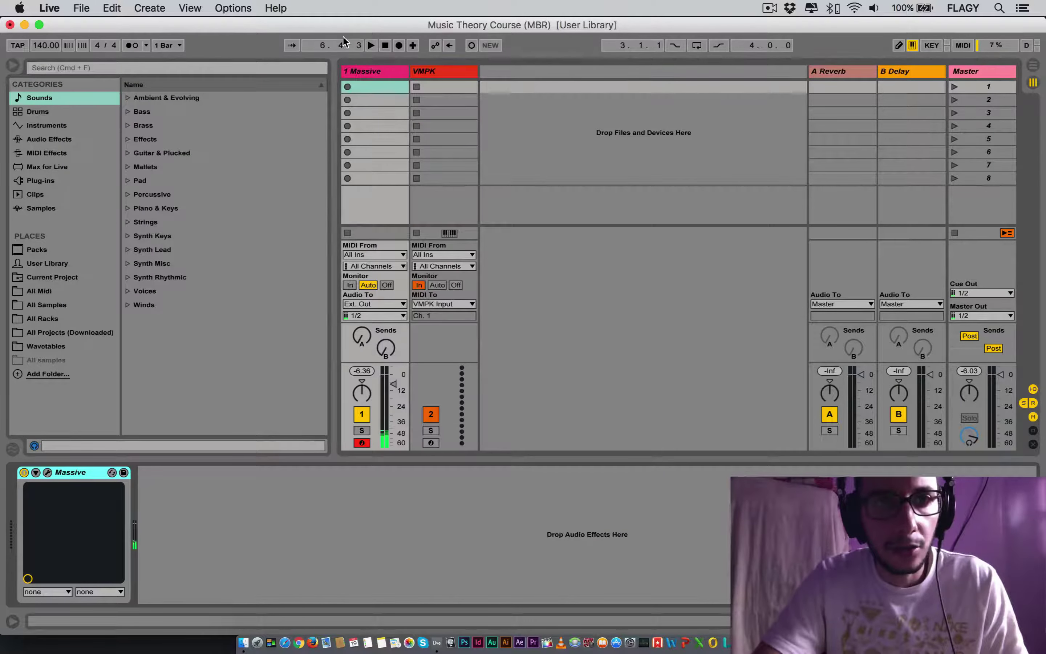
{"action": "left_click", "coordinate": [389, 69]}
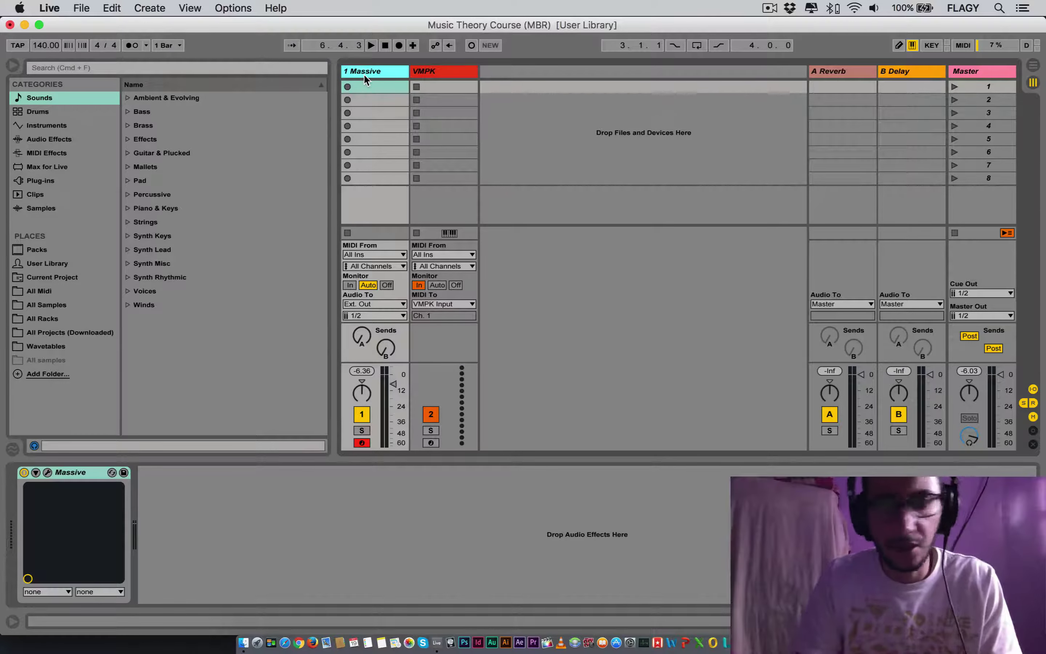
{"action": "left_click", "coordinate": [493, 95]}
{"action": "left_click", "coordinate": [506, 88]}
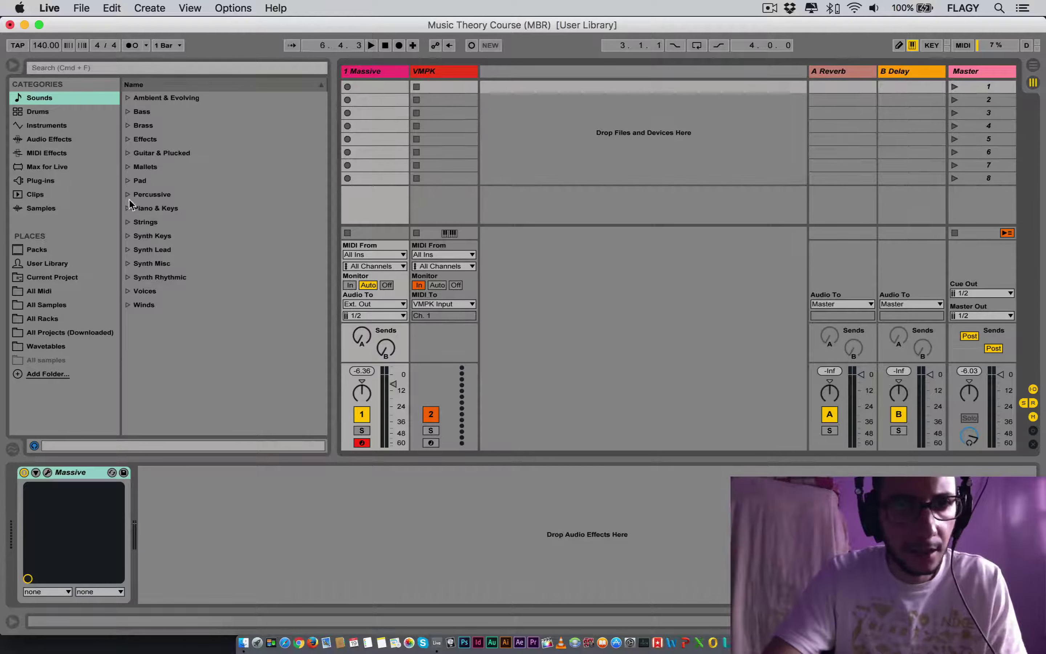
- Search the All Samples folder for "drums"
{"action": "left_click", "coordinate": [41, 305]}
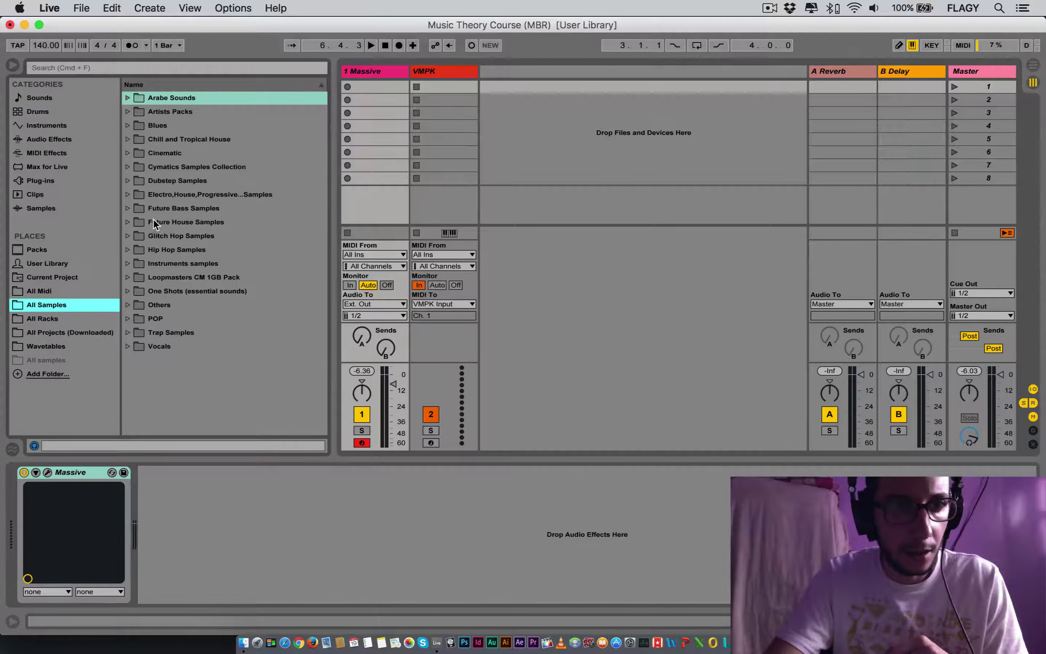
{"action": "left_click", "coordinate": [132, 65]}
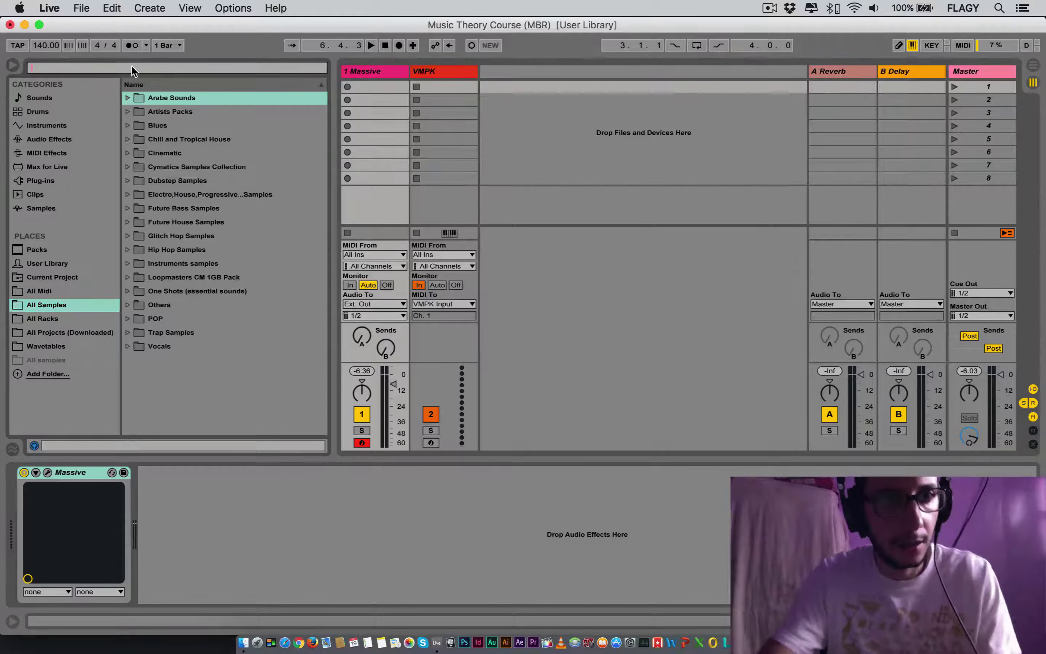
{"action": "type", "text": "drums"}
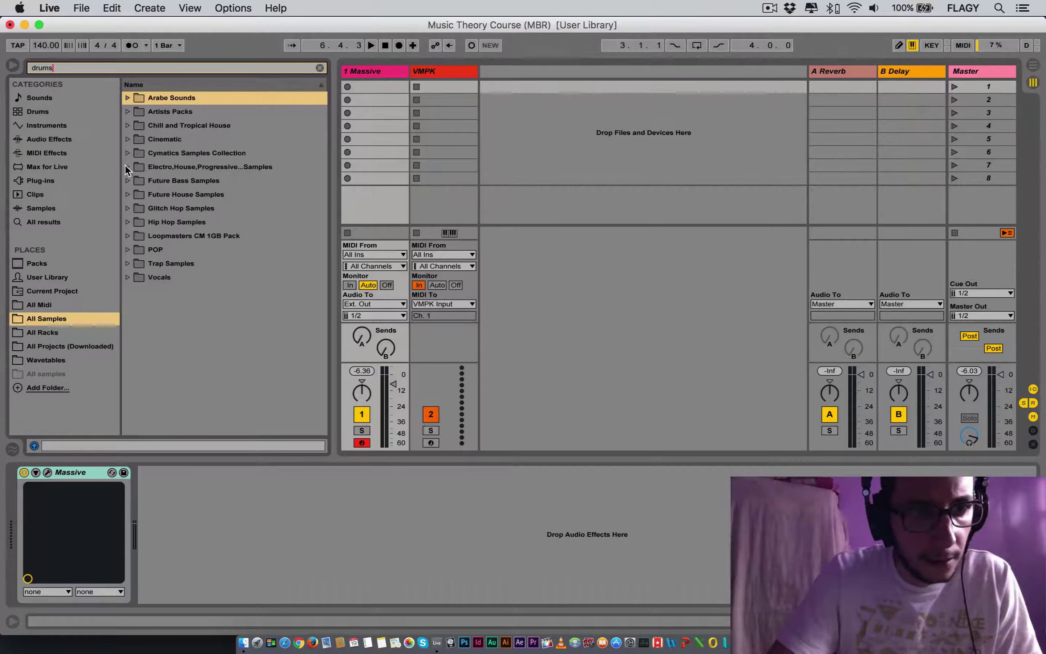
- Preview TopLoop_80.wav from the Skifonix Sounds 008 - Melodic Future Bass drums in the Future Bass Samples folder
{"action": "left_click", "coordinate": [128, 181]}
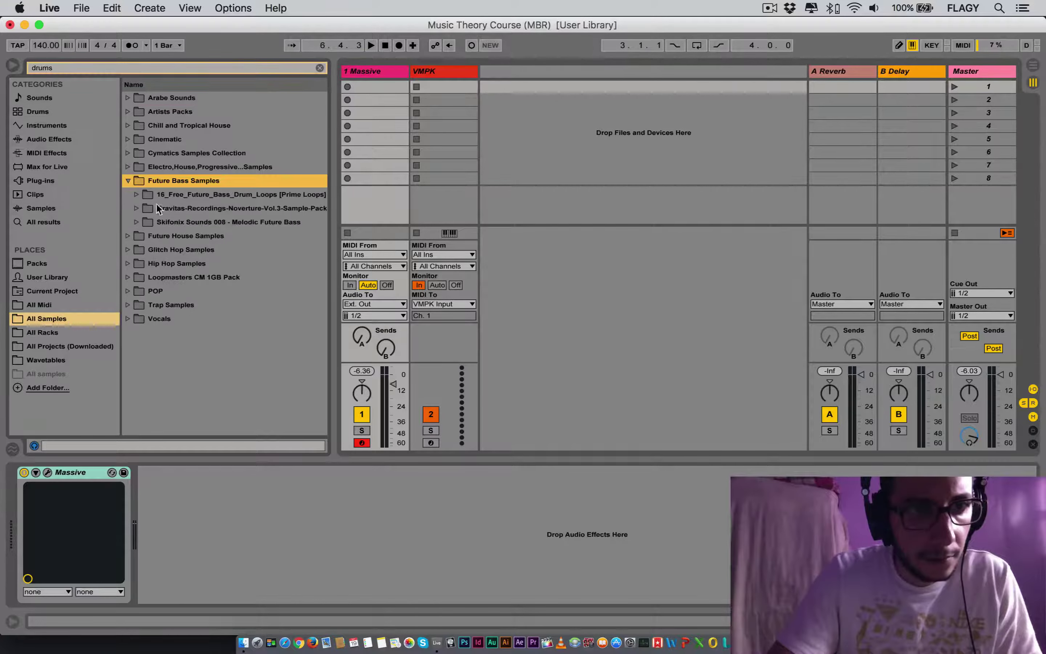
{"action": "left_click", "coordinate": [143, 224]}
{"action": "left_click", "coordinate": [138, 222]}
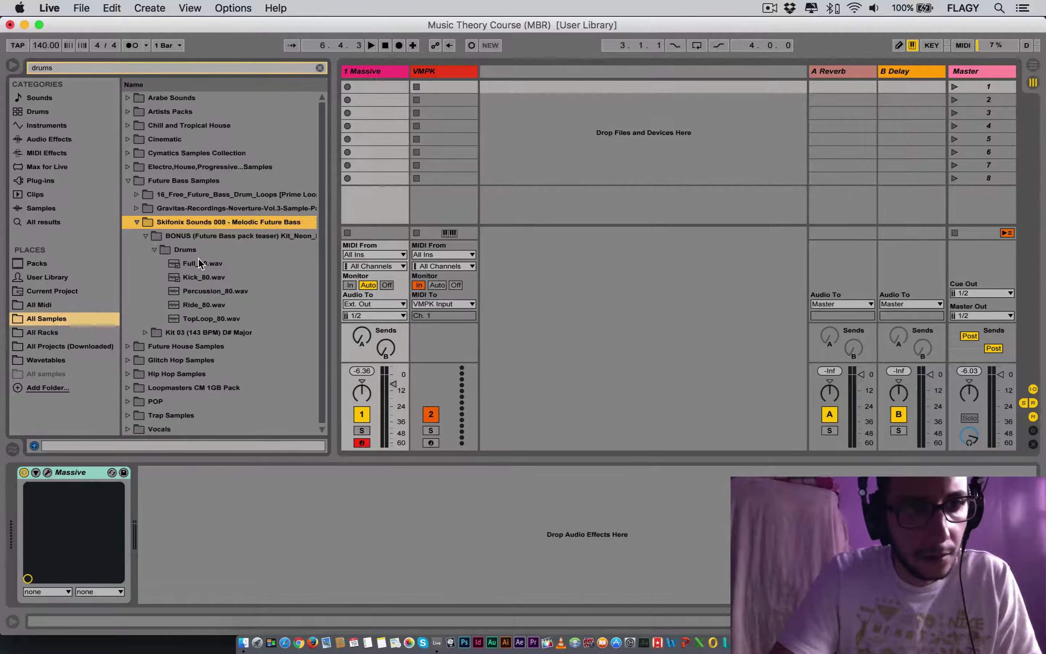
{"action": "left_click", "coordinate": [189, 315]}
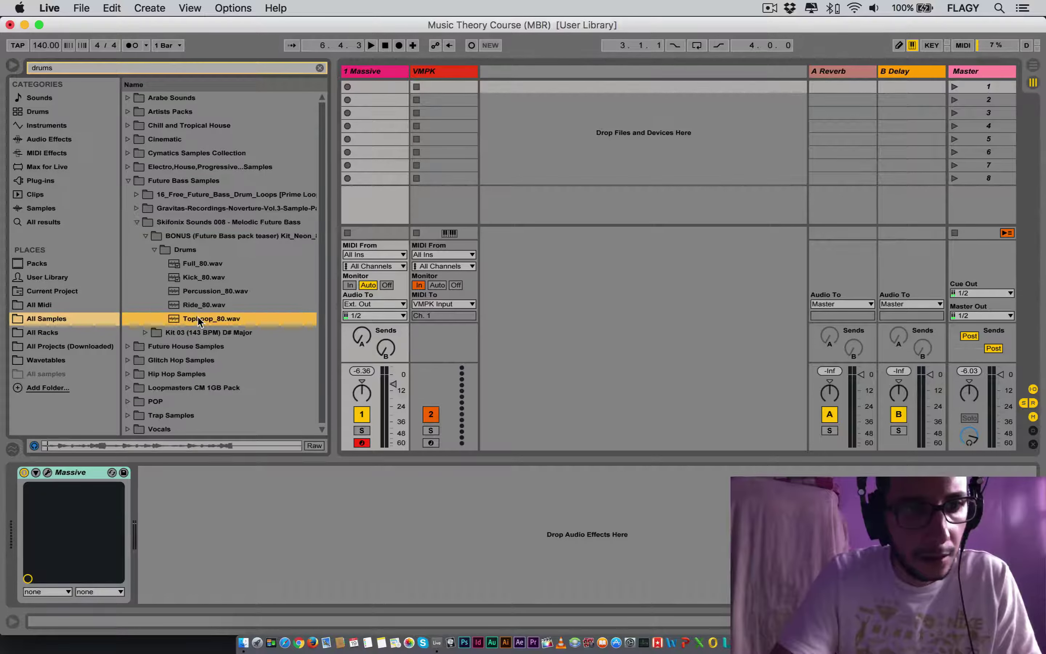
- Preview Globe Hand Drum 1.wav and Globe Hand Drum 3.wav from the Noverture World Percussion's Various Hand Drums folder
{"action": "left_click", "coordinate": [136, 208]}
{"action": "left_click", "coordinate": [153, 250]}
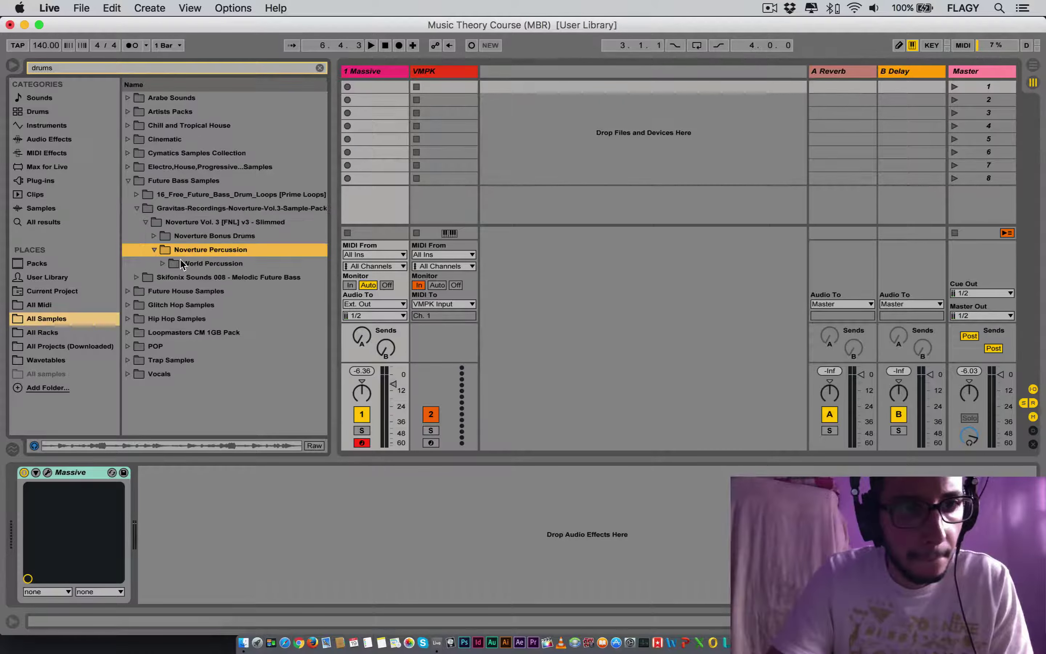
{"action": "left_click", "coordinate": [163, 263]}
{"action": "left_click", "coordinate": [203, 290]}
{"action": "left_click", "coordinate": [210, 307]}
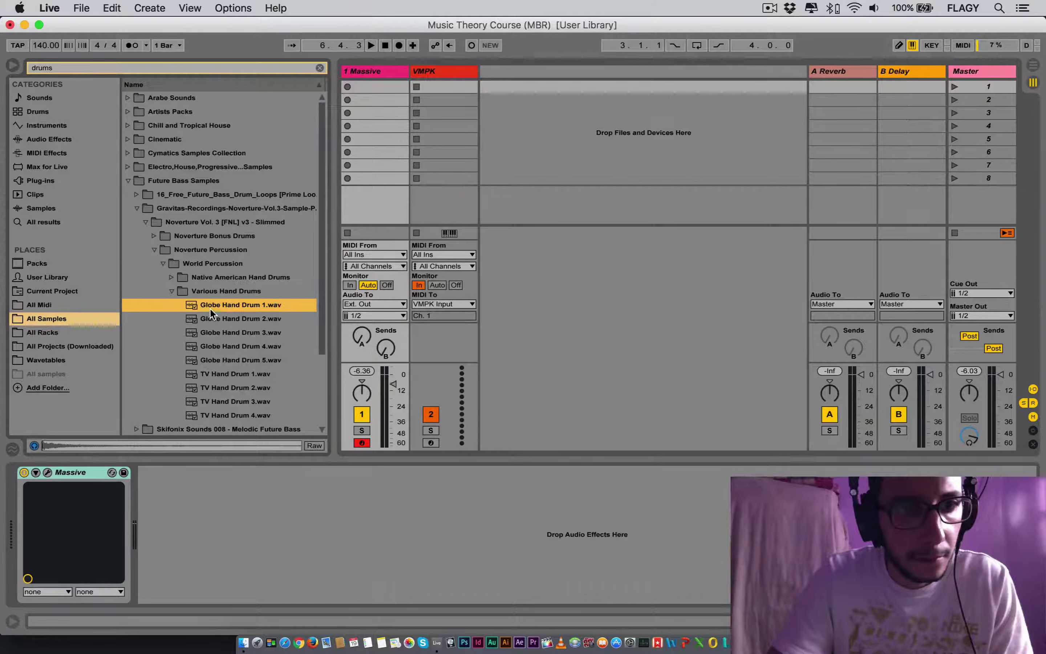
{"action": "left_click", "coordinate": [234, 330]}
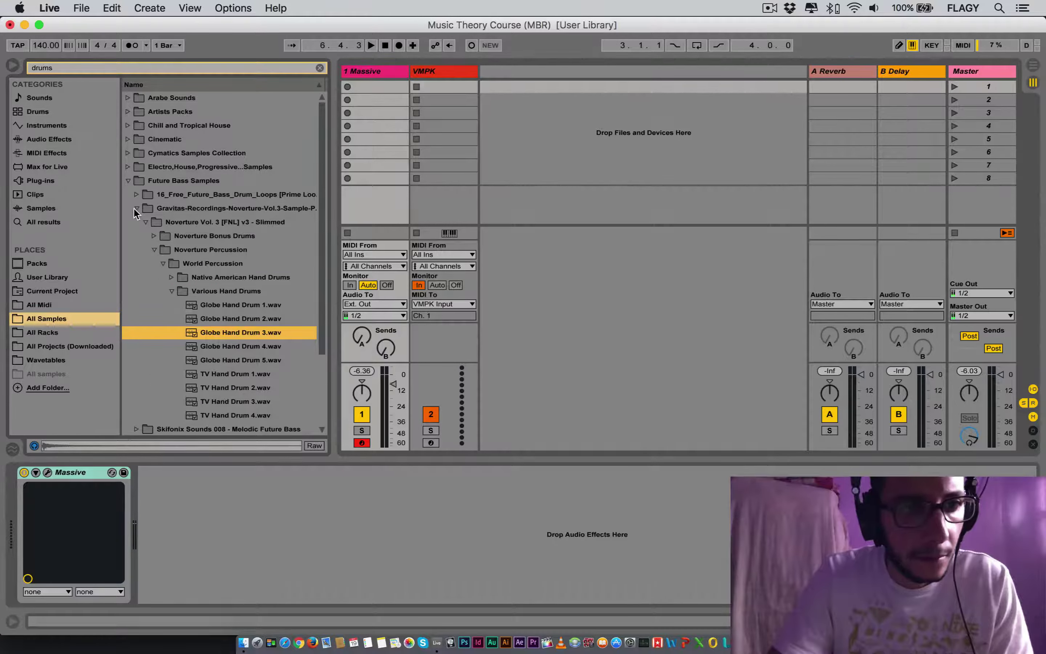
- Preview Bpm122_E_FuzzBall_Drums01.wav from the 16_Free_Future_Bass_Drum_Loops folder and place it in scene 1 of a new audio track
{"action": "left_click", "coordinate": [136, 195]}
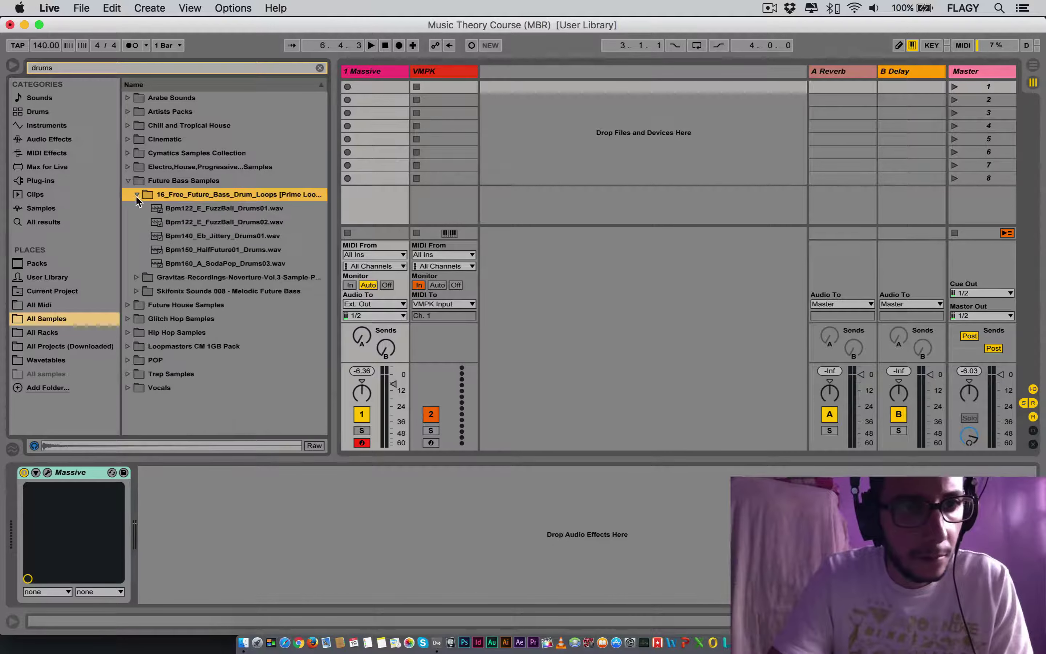
{"action": "left_click", "coordinate": [190, 209]}
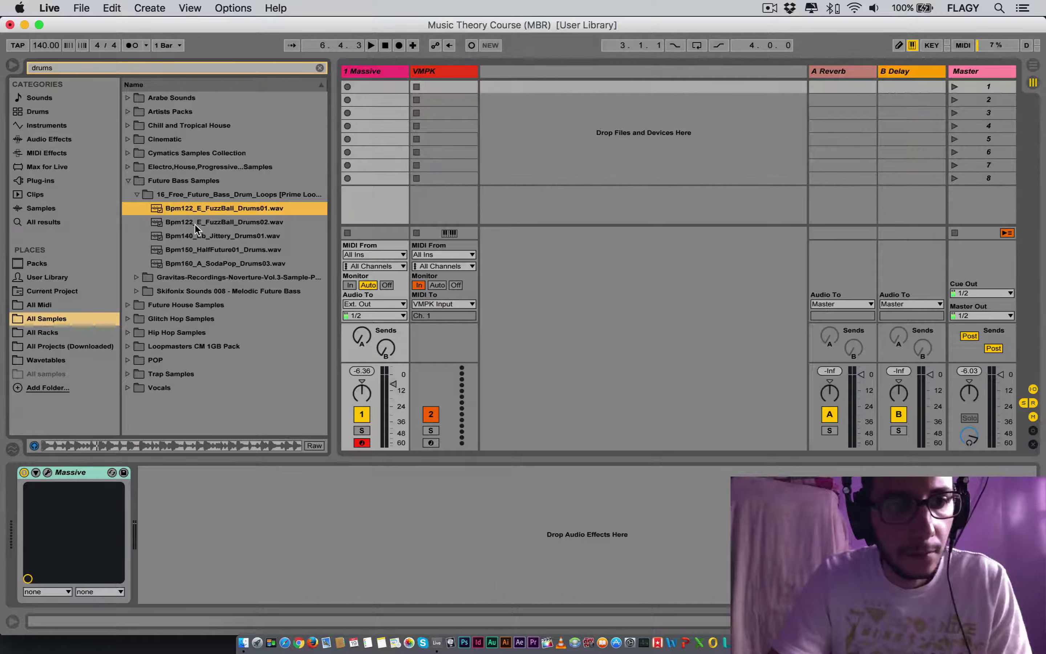
{"action": "left_click_drag", "start_coordinate": [211, 208], "coordinate": [494, 89]}
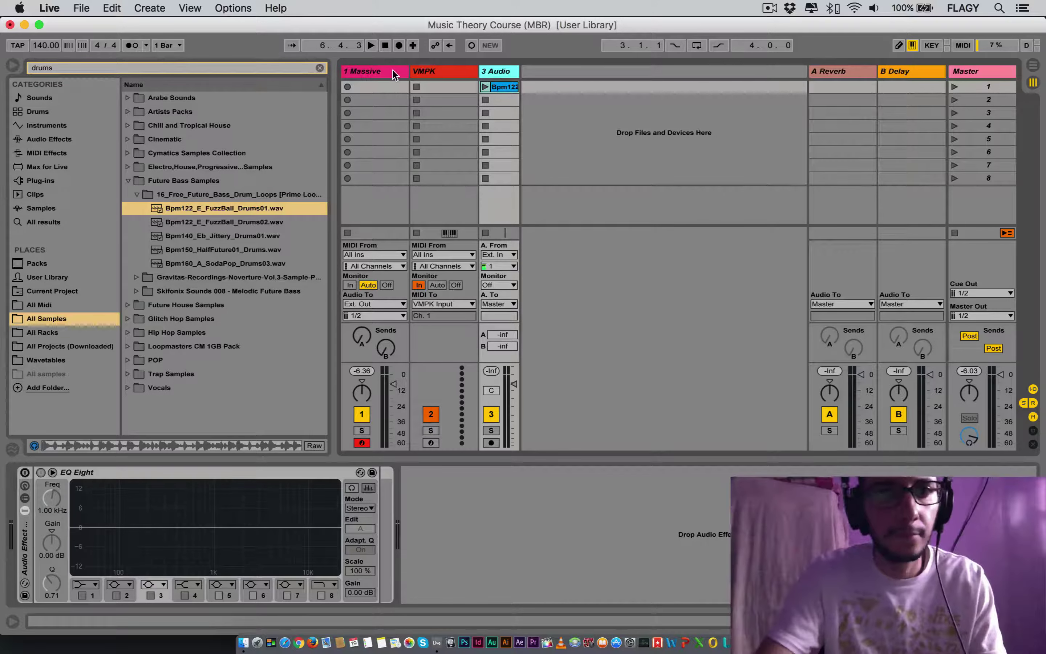
- Clear the browser's drums search and select the audio track holding the drum loop
{"action": "left_click", "coordinate": [321, 68]}
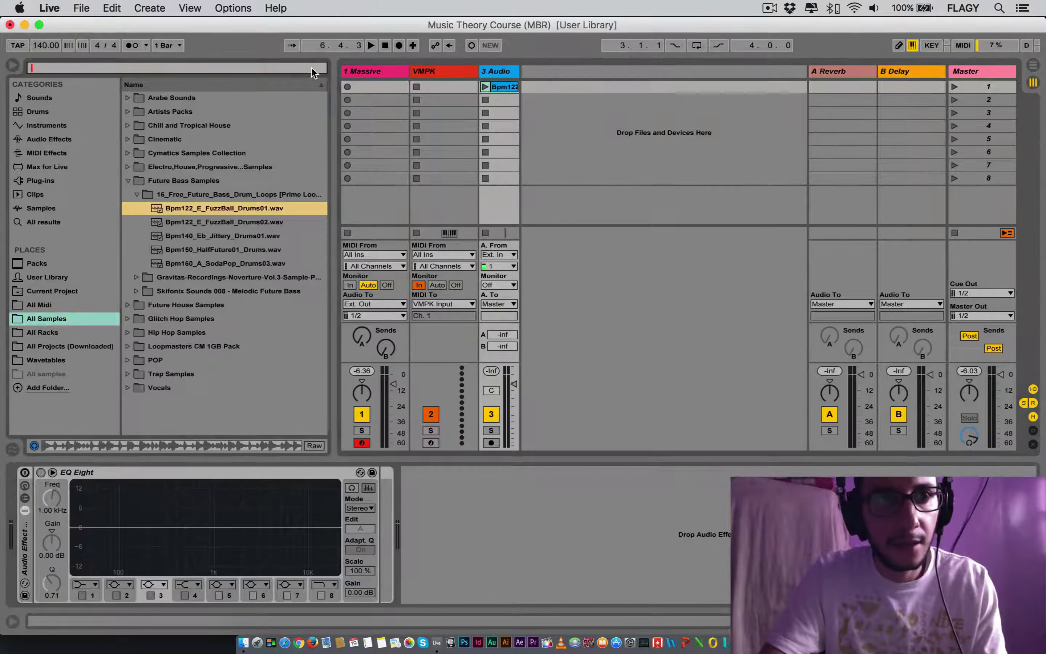
{"action": "left_click", "coordinate": [373, 72]}
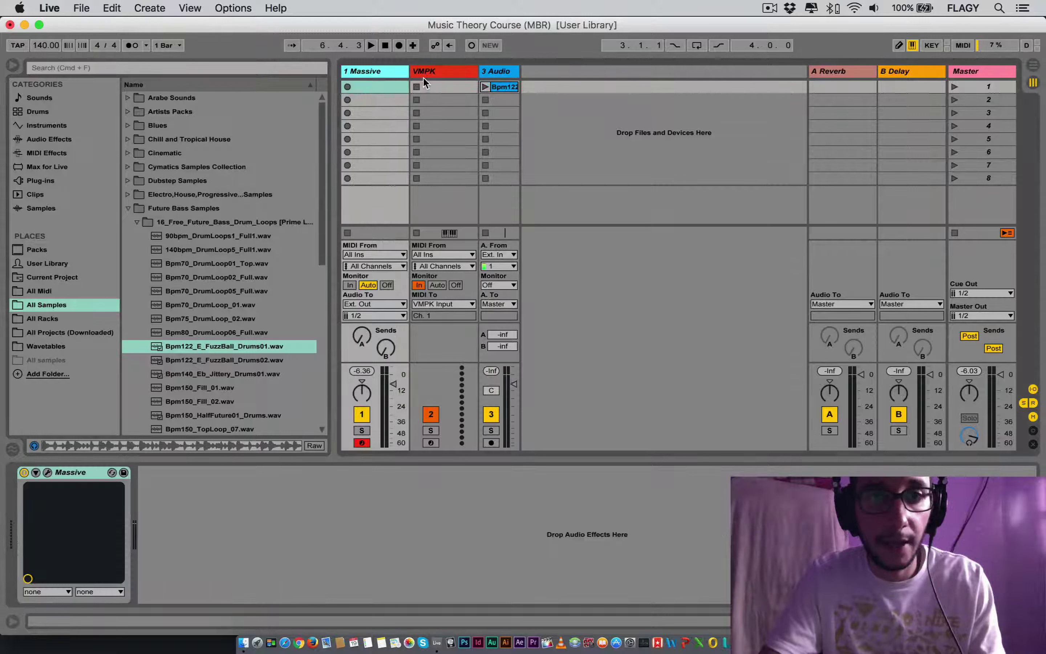
{"action": "left_click", "coordinate": [501, 72]}
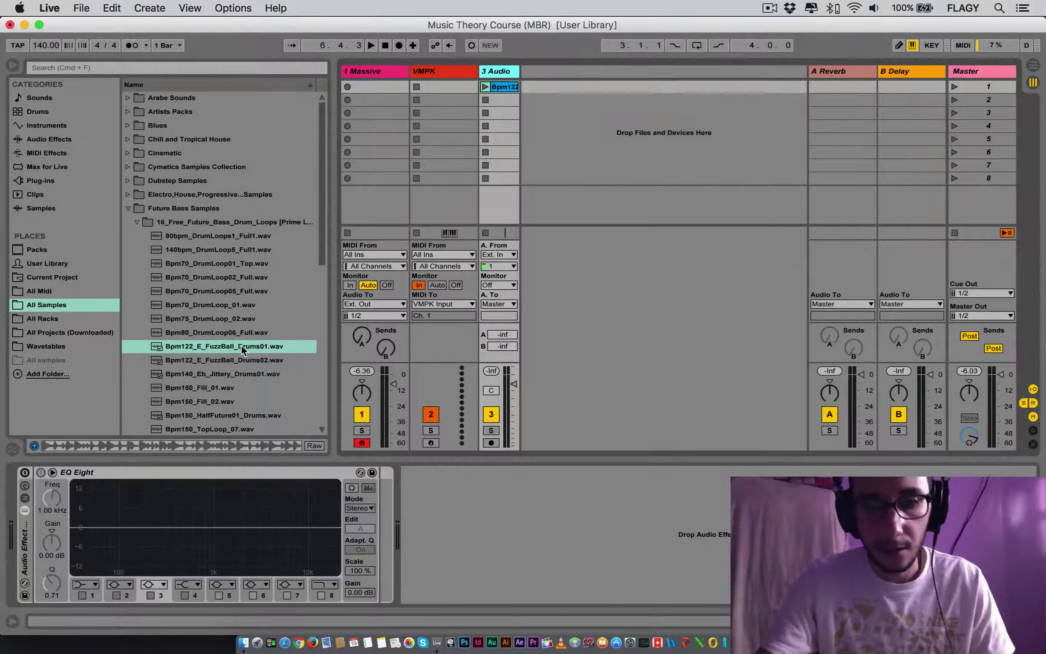
- Find and launch the vmpk virtual MIDI piano keyboard application
{"action": "left_click", "coordinate": [1000, 8]}
{"action": "type", "text": "vmpk"}
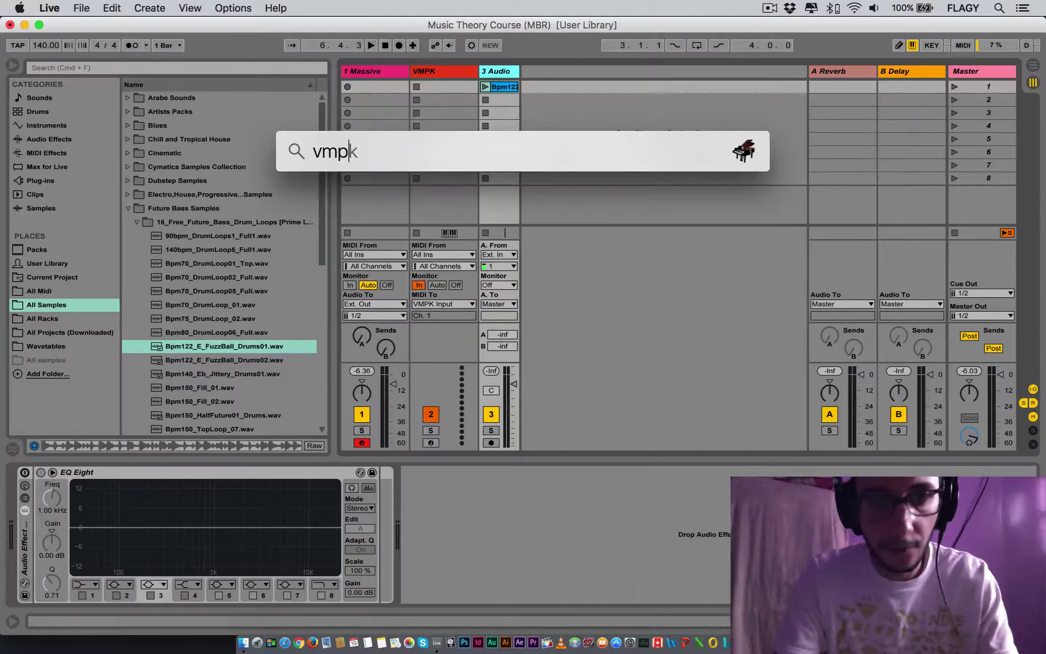
{"action": "key", "text": "Return"}
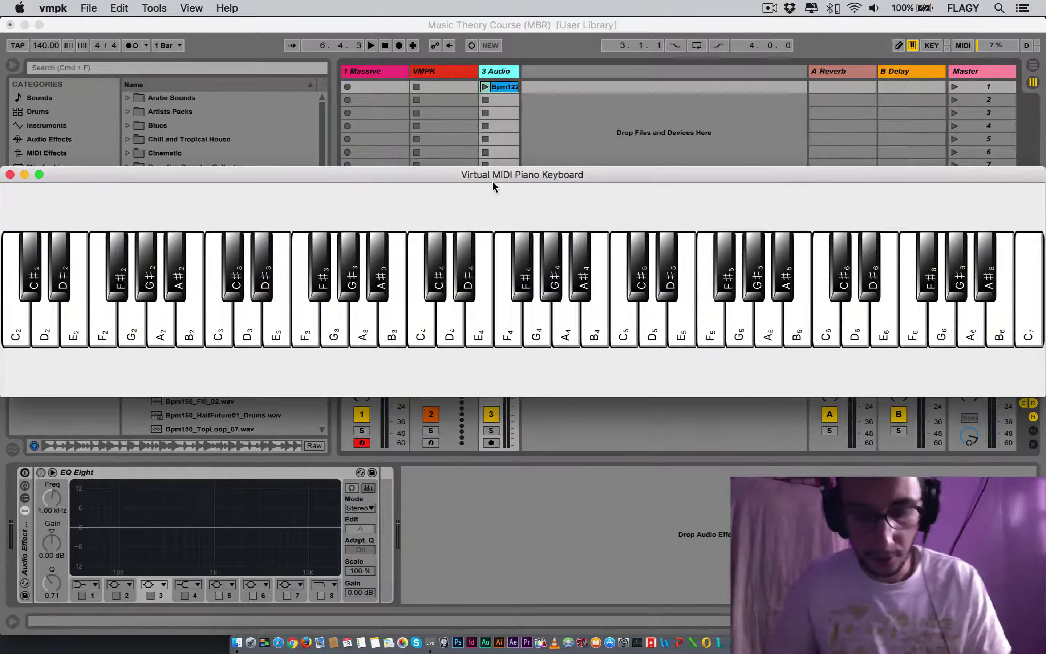
- Play a series of notes from the computer keyboard to audition the Massive sound with the virtual piano open
{"action": "key", "text": "q"}
{"action": "key", "text": "q"}
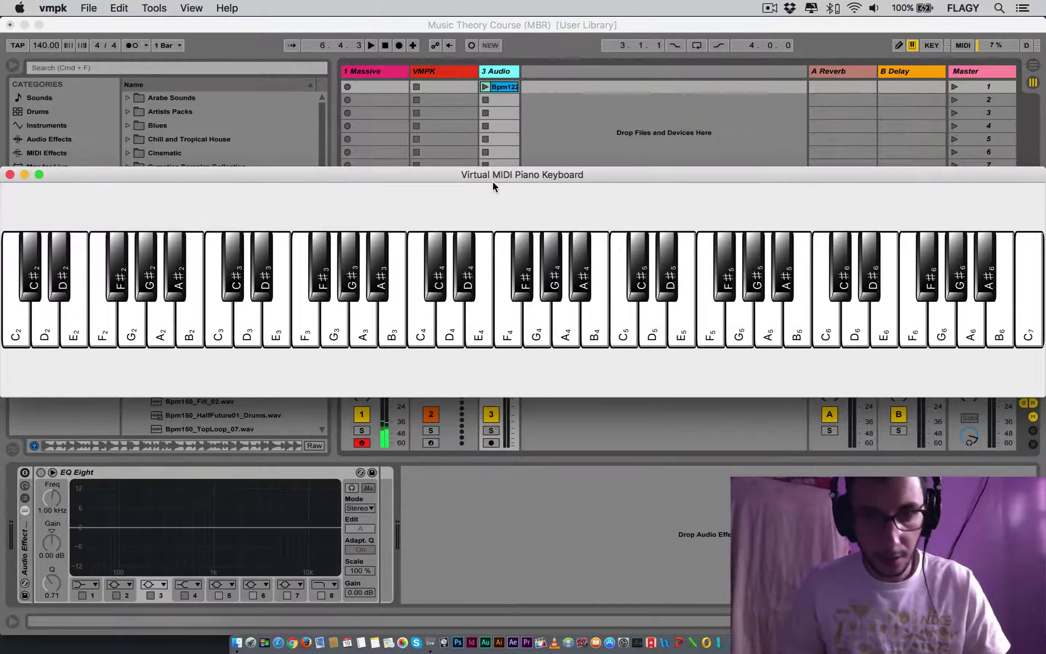
{"action": "key", "text": "z"}
{"action": "key", "text": "z"}
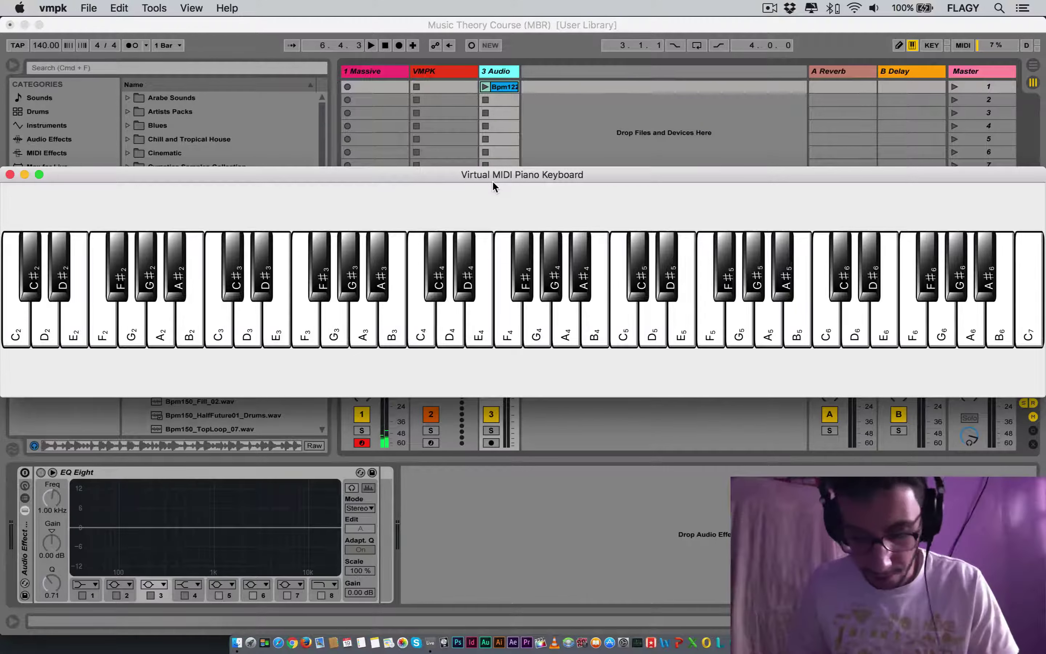
{"action": "key", "text": "z"}
{"action": "key", "text": "z"}
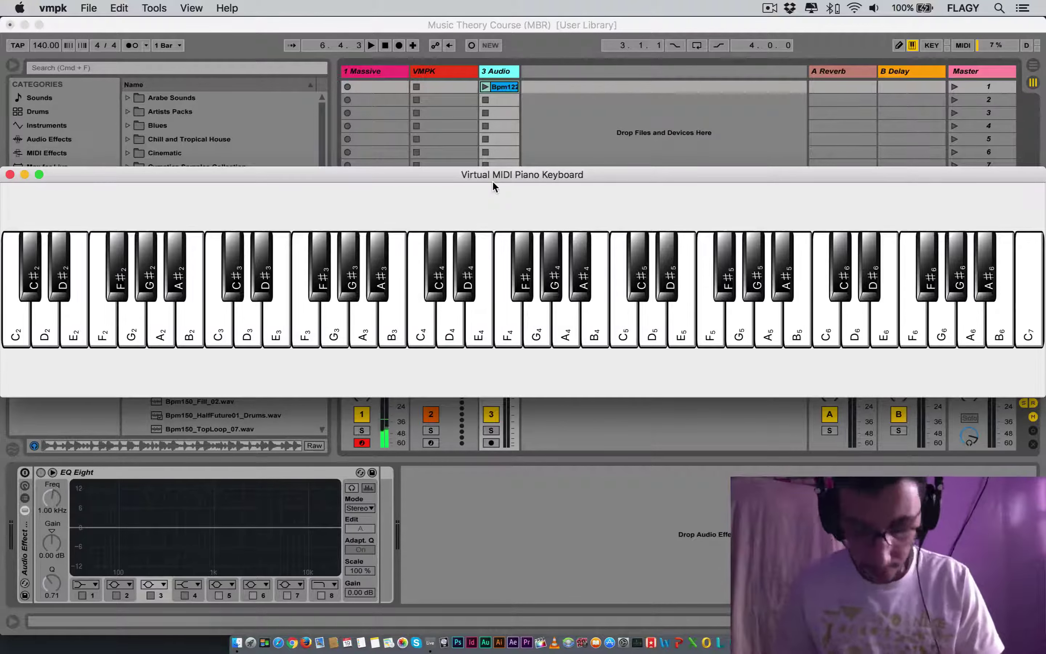
{"action": "key", "text": "q"}
{"action": "key", "text": "q"}
{"action": "key", "text": "m"}
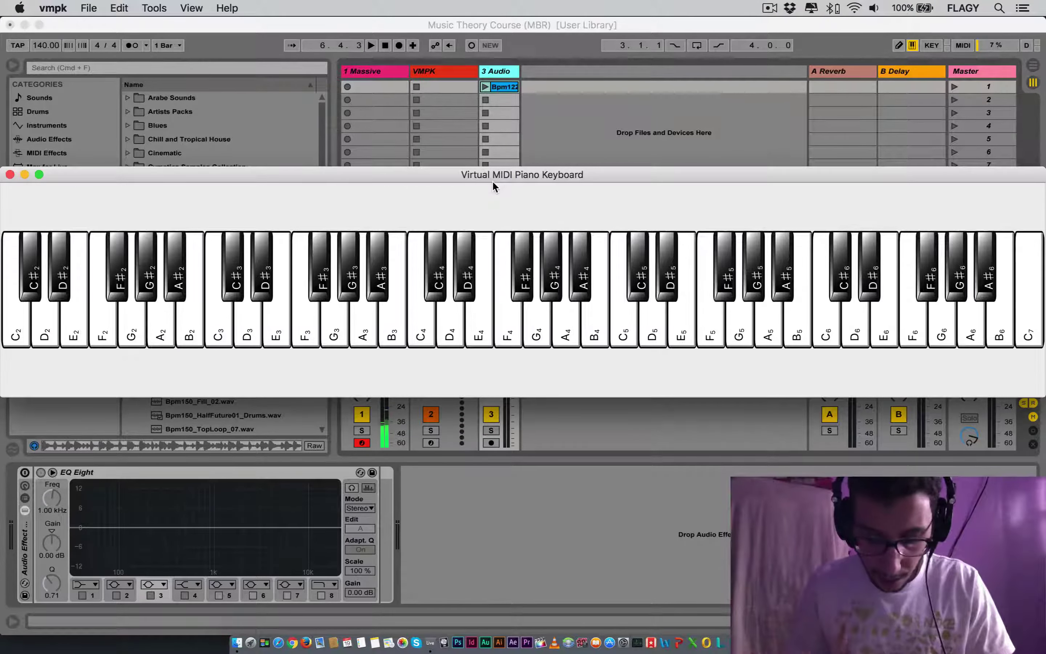
{"action": "key", "text": "q"}
{"action": "key", "text": "q"}
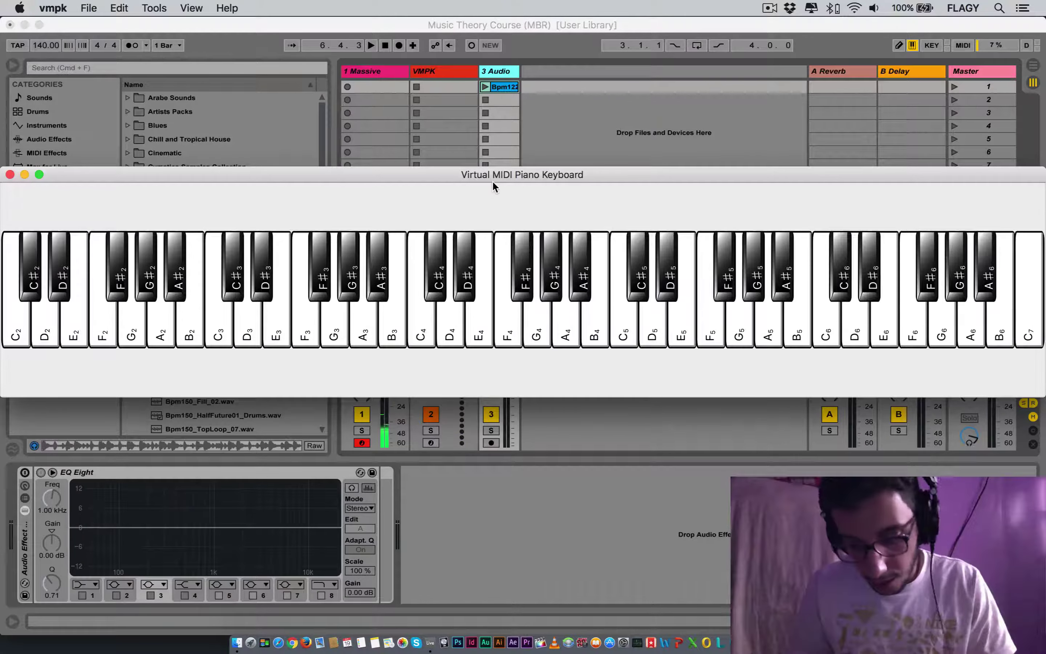
{"action": "key", "text": "n"}
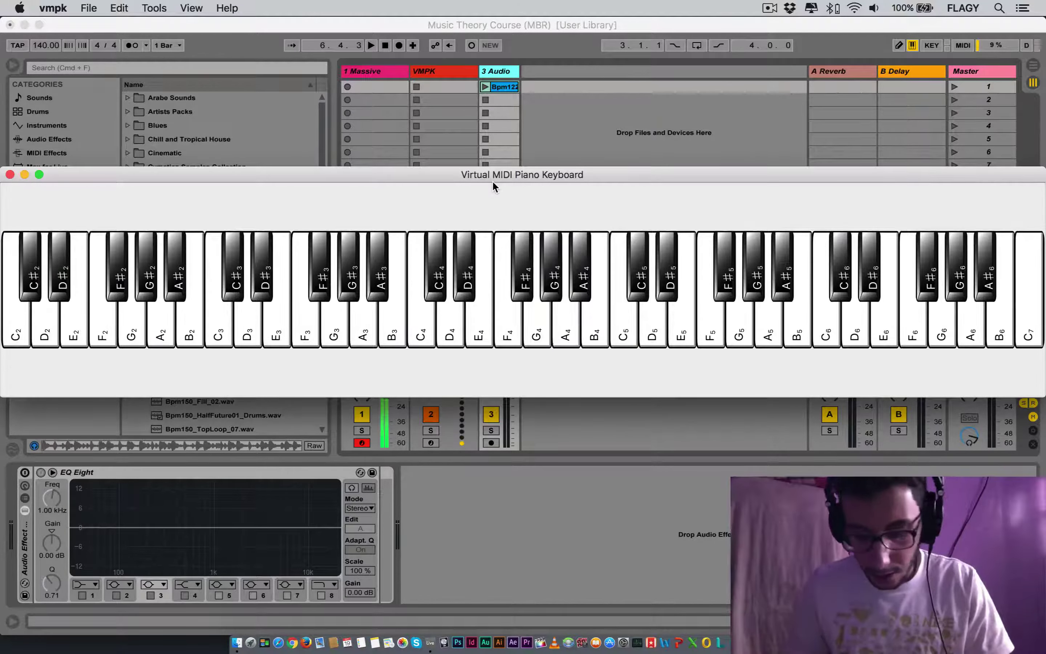
{"action": "key", "text": "m"}
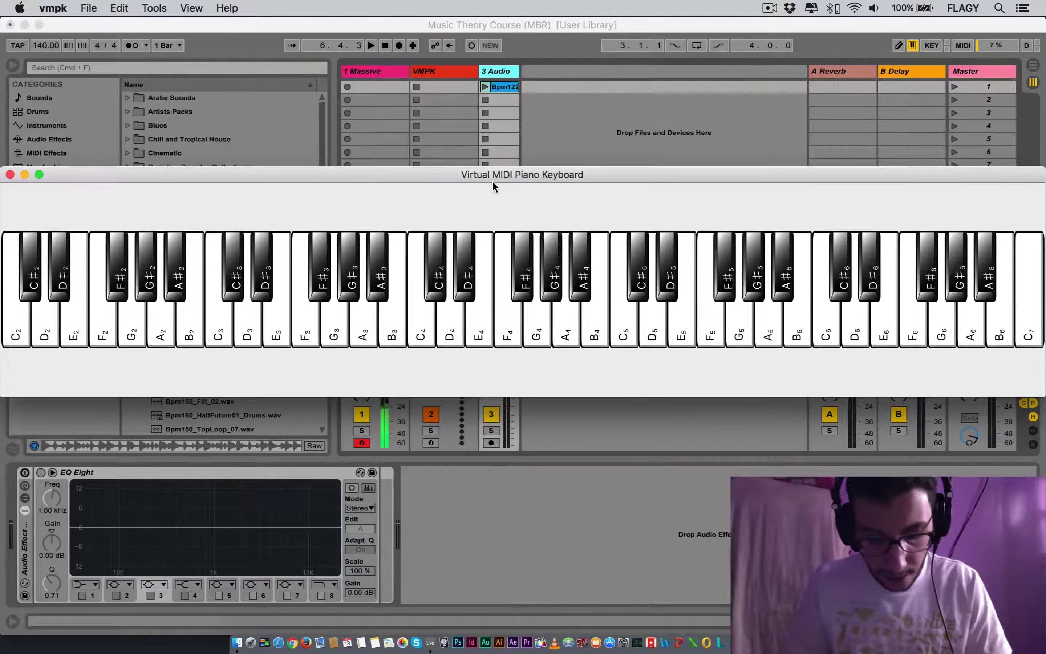
{"action": "key", "text": "r"}
{"action": "key", "text": "y"}
{"action": "key", "text": "t"}
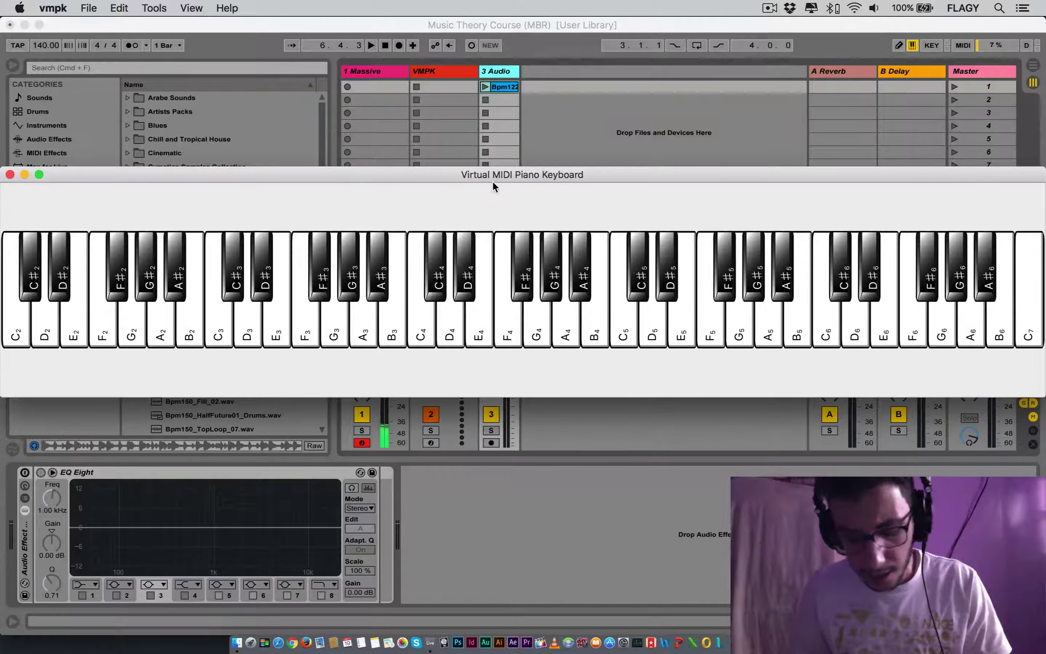
{"action": "key", "text": "y"}
{"action": "key", "text": "u"}
{"action": "key", "text": "i"}
{"action": "key", "text": "o"}
{"action": "key", "text": "y"}
{"action": "key", "text": "u"}
{"action": "key", "text": "i"}
{"action": "key", "text": "y"}
{"action": "key", "text": "u"}
{"action": "key", "text": "y"}
{"action": "key", "text": "i"}
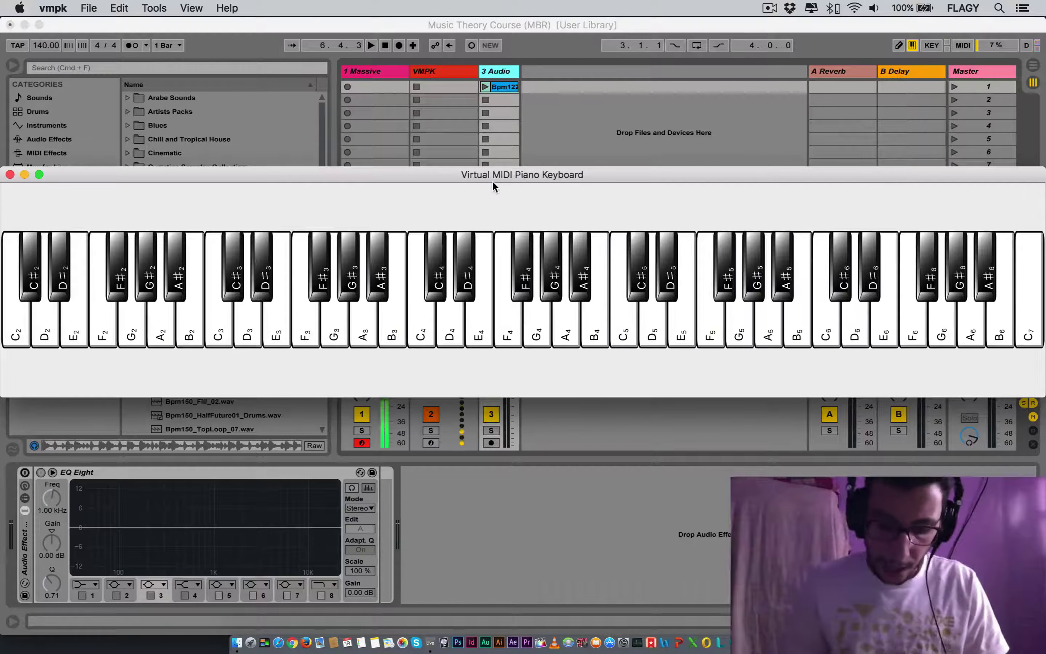
{"action": "key", "text": "i"}
{"action": "key", "text": "u"}
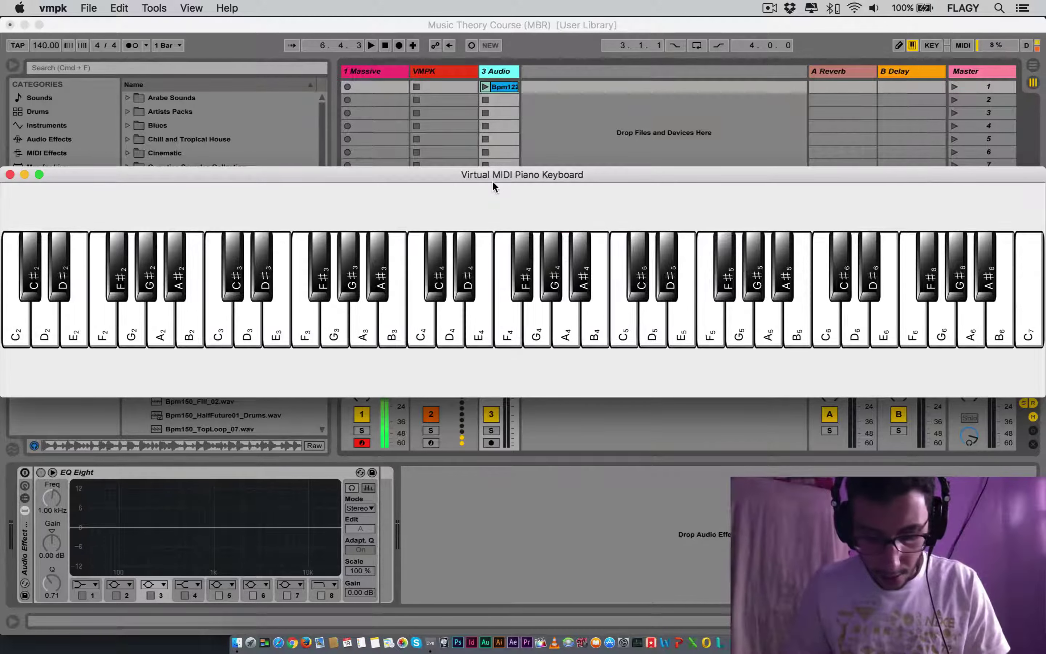
- Play a melody on the virtual piano from the computer keyboard to try out note ideas with the Massive sound
{"action": "key", "text": "u"}
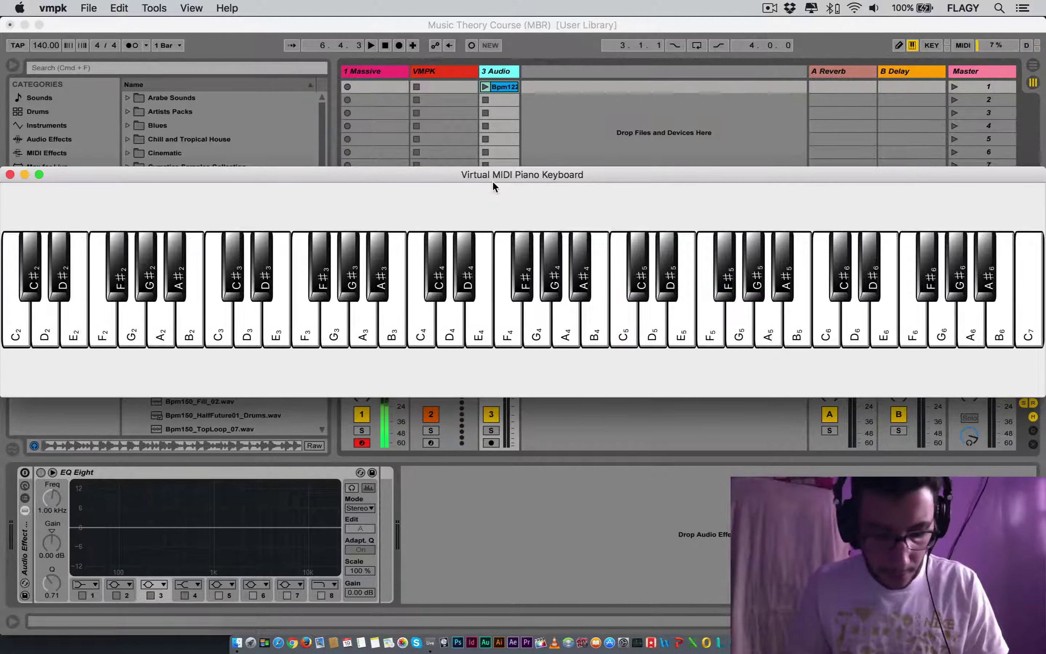
{"action": "key", "text": "r"}
{"action": "key", "text": "y"}
{"action": "key", "text": "y"}
{"action": "key", "text": "t"}
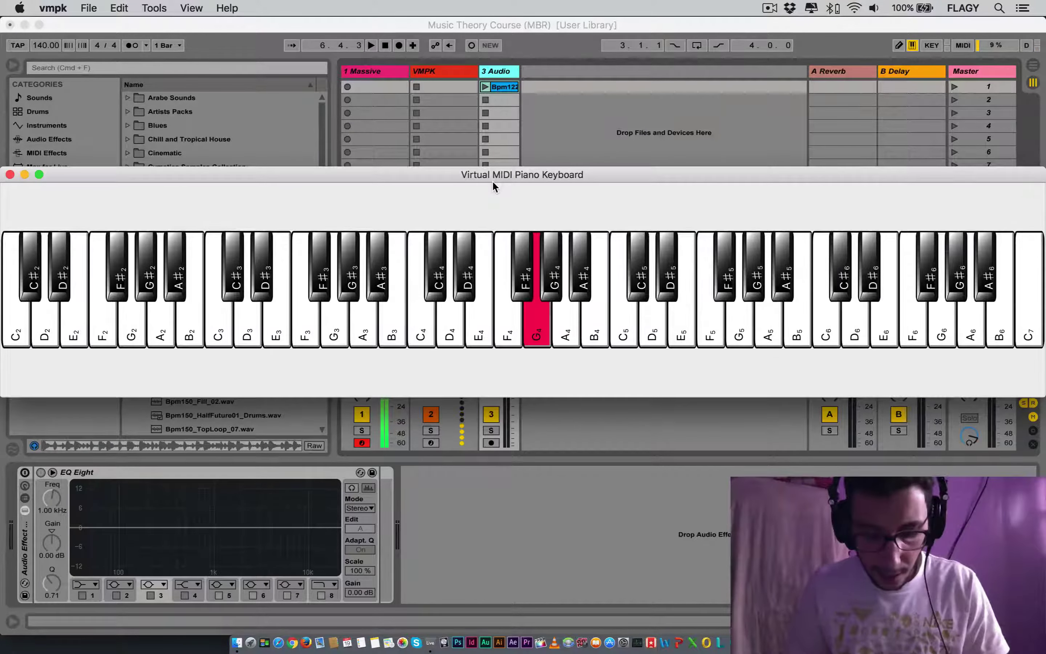
{"action": "key", "text": "t"}
{"action": "key", "text": "y"}
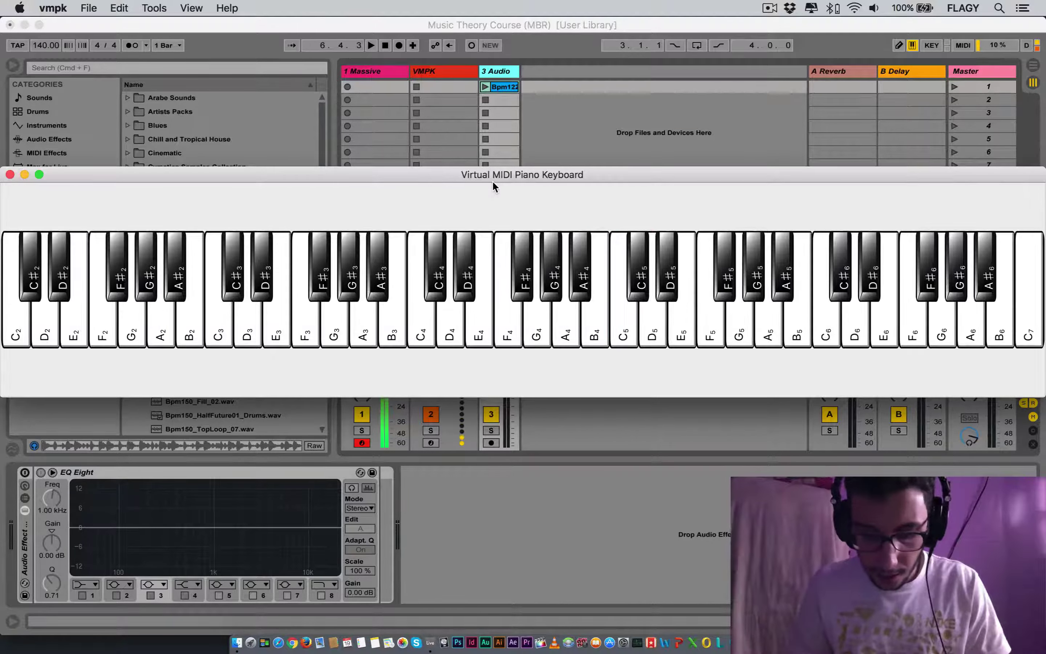
{"action": "key", "text": "u"}
{"action": "key", "text": "i"}
{"action": "key", "text": "o"}
{"action": "key", "text": "y"}
{"action": "key", "text": "i"}
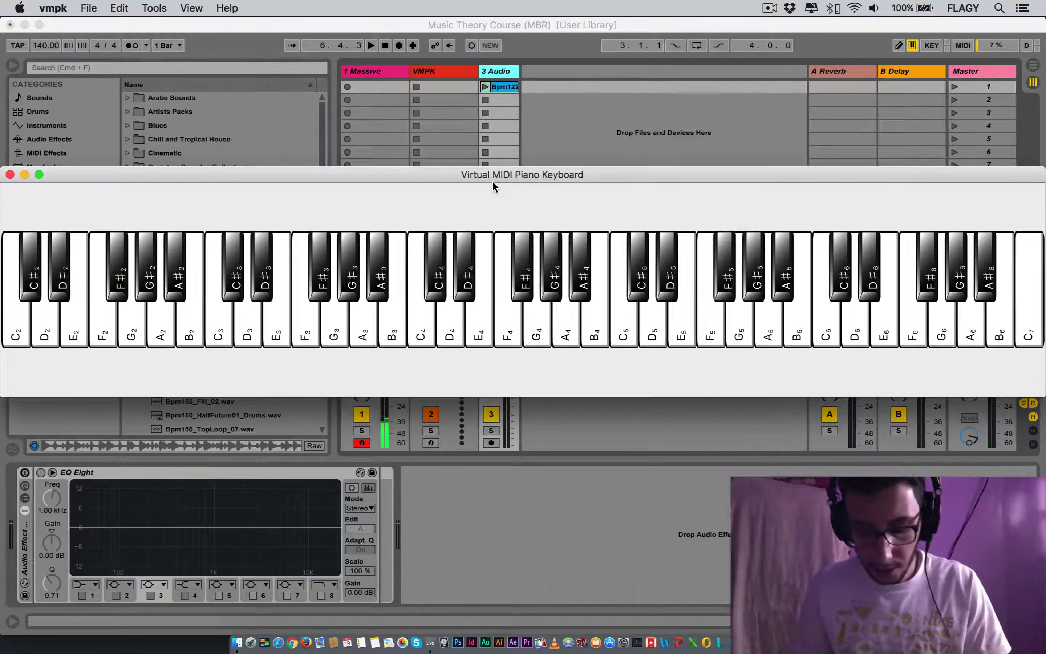
- Switch to Live, launch the drum loop clip on the audio track and set the tempo to 120 BPM
{"action": "left_click", "coordinate": [496, 74]}
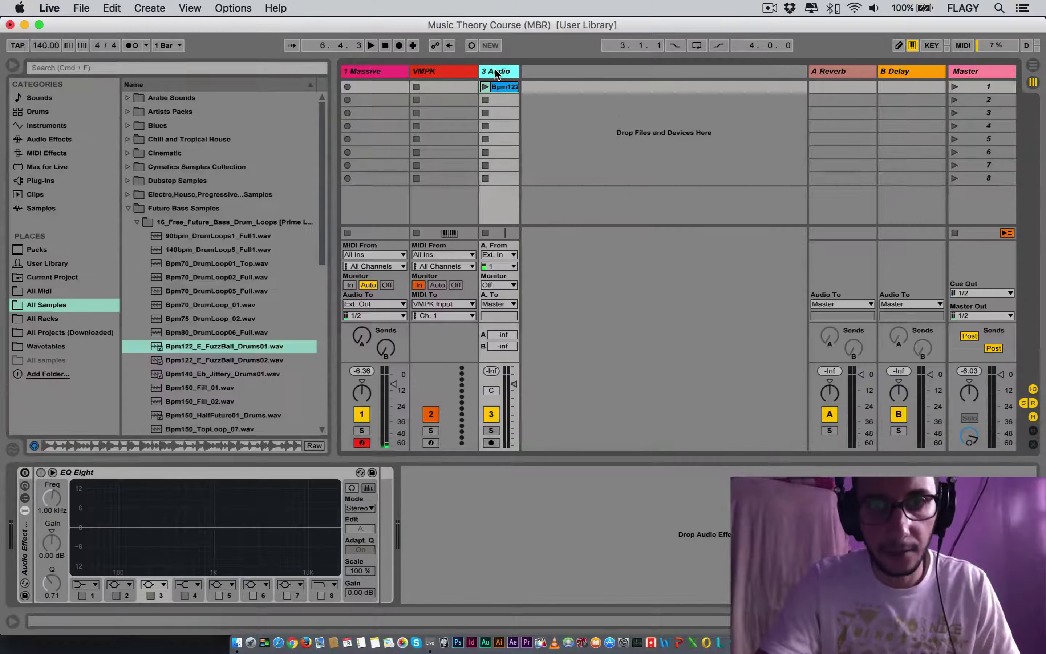
{"action": "left_click", "coordinate": [485, 87]}
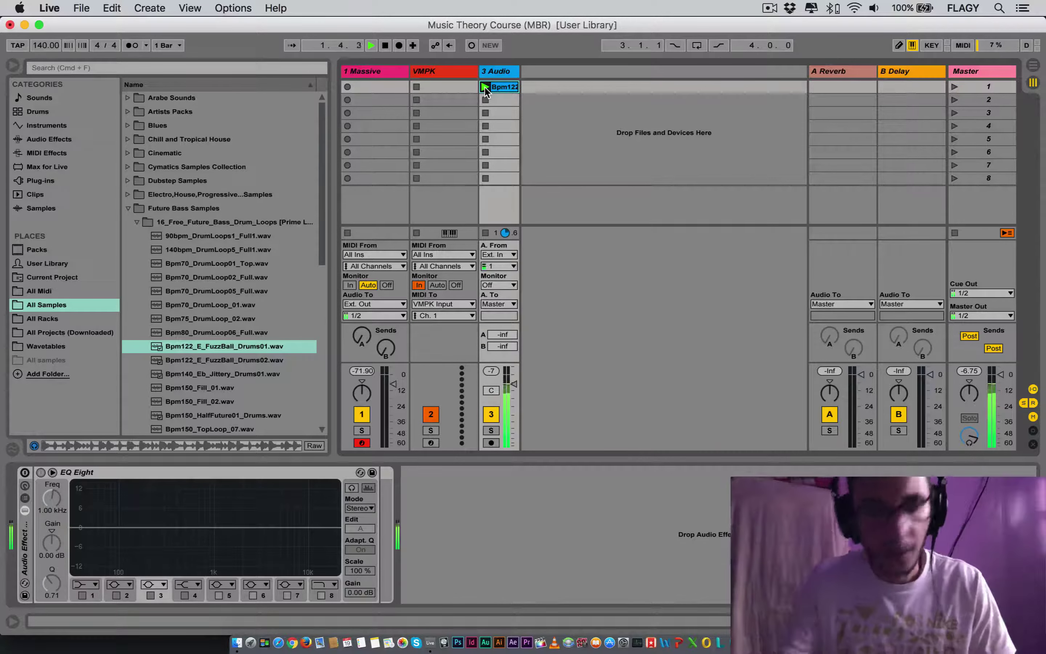
{"action": "key", "text": "space"}
{"action": "left_click_drag", "start_coordinate": [46, 45], "coordinate": [46, 61]}
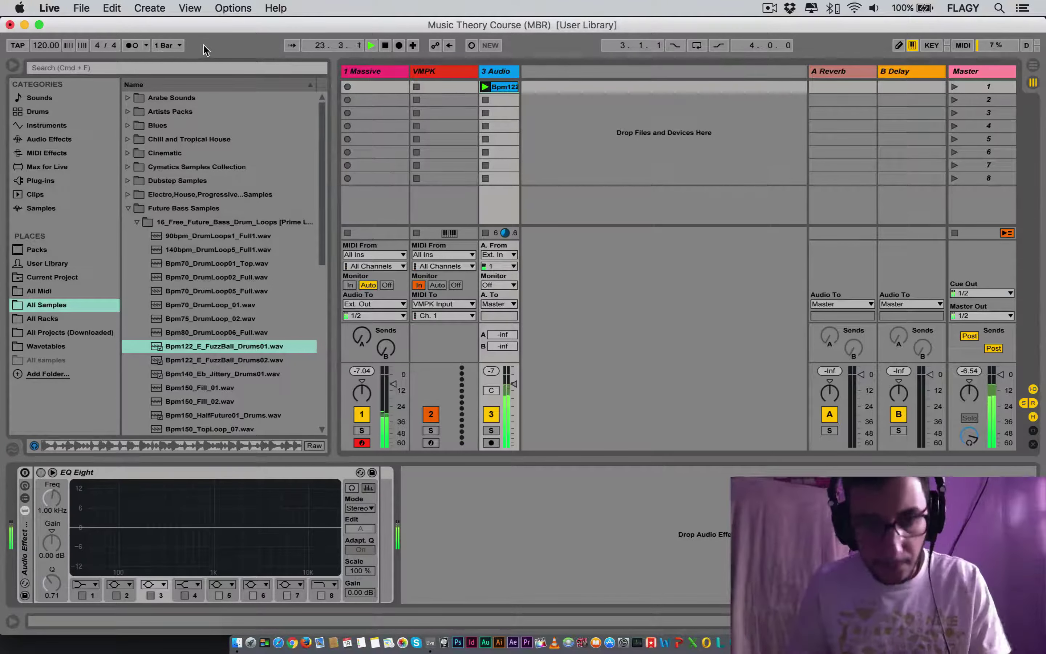
{"action": "key", "text": "space"}
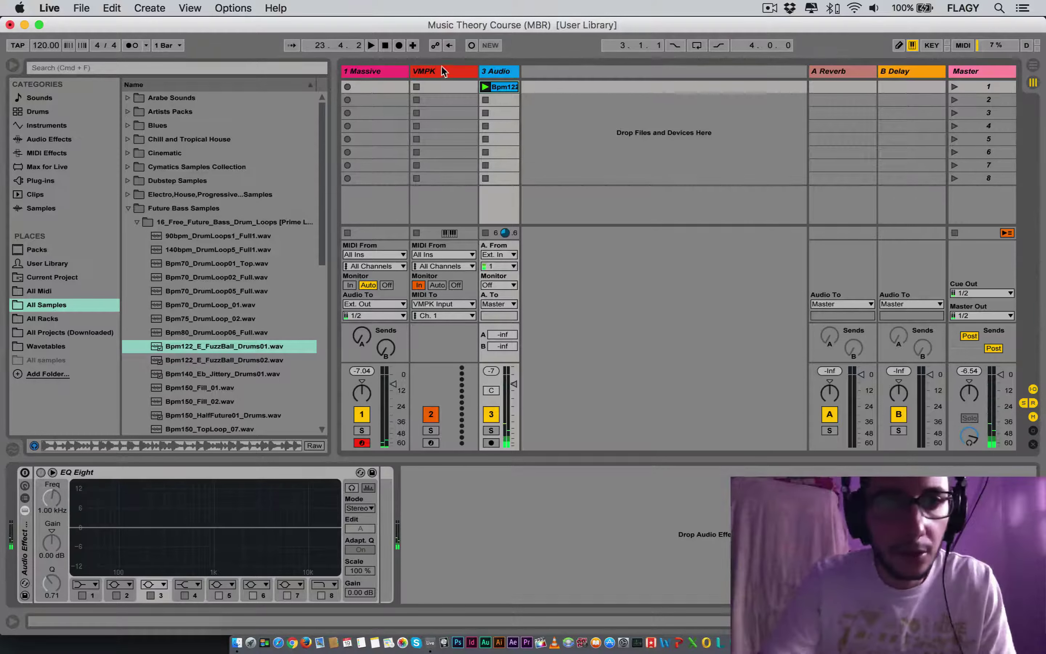
- Record a melody into a new MIDI clip in scene 1 of the Massive track over the drum loop
{"action": "left_click", "coordinate": [377, 73]}
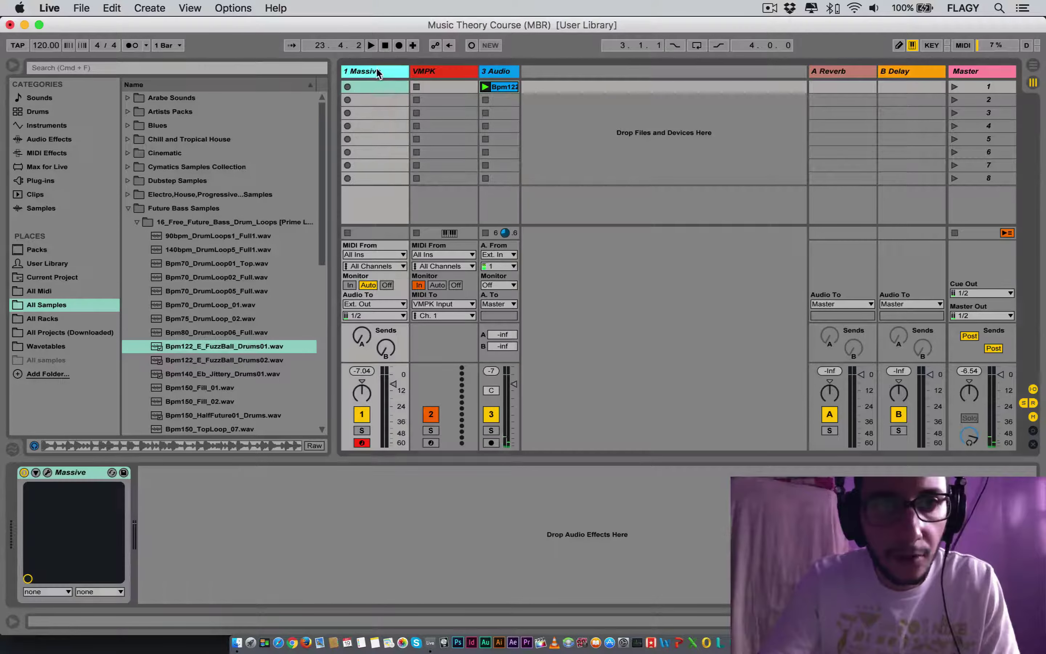
{"action": "left_click", "coordinate": [347, 87]}
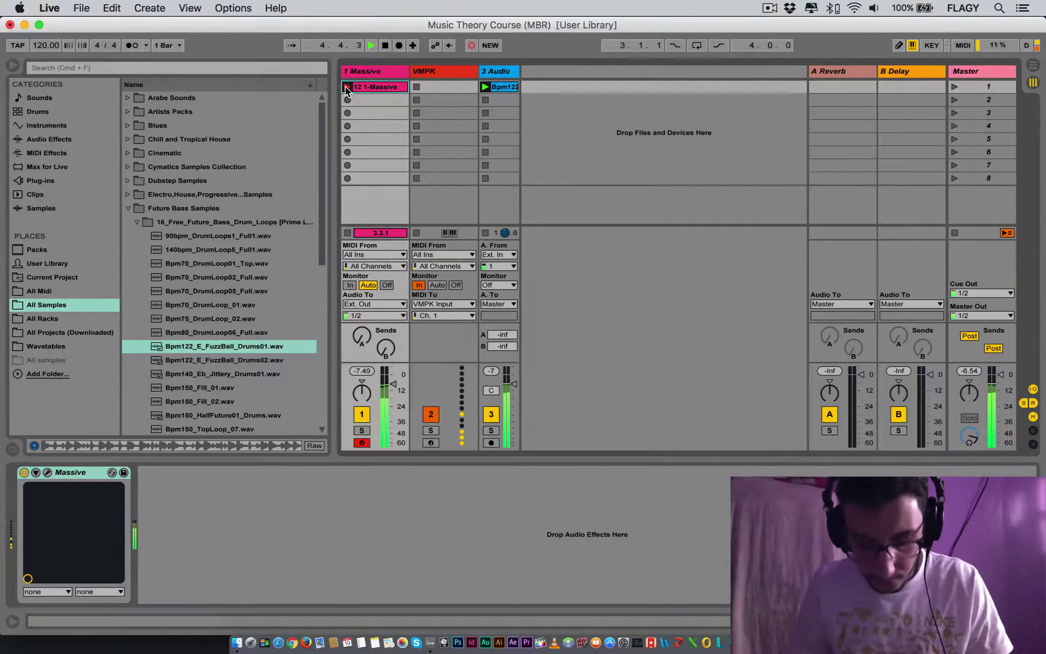
{"action": "key", "text": "space"}
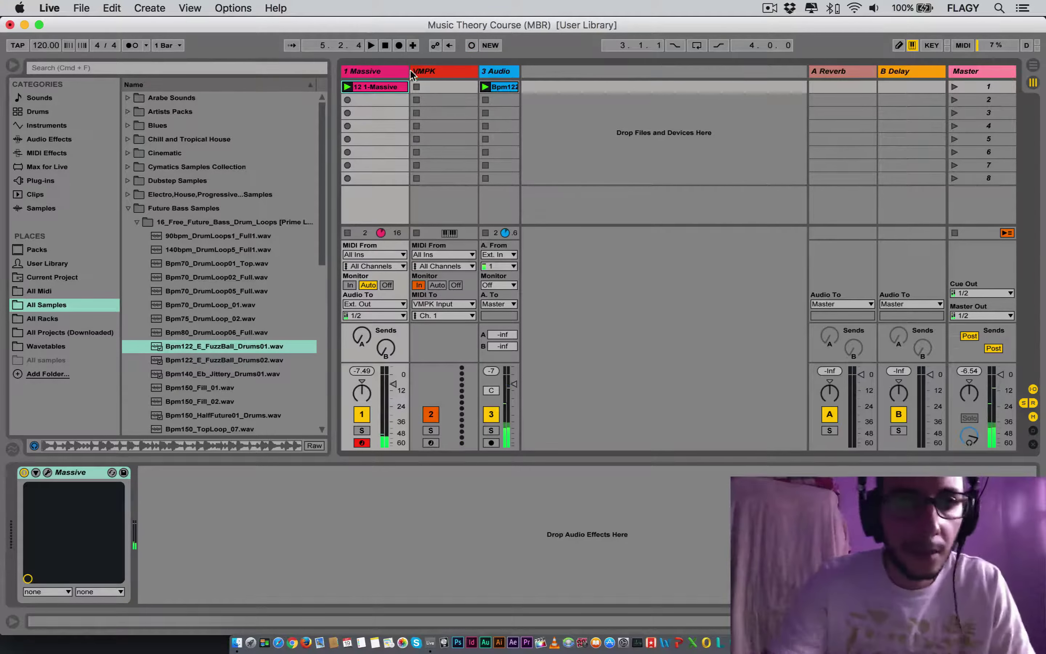
- Quantize all notes of the recorded Massive clip and play back its opening
{"action": "double_click", "coordinate": [394, 87]}
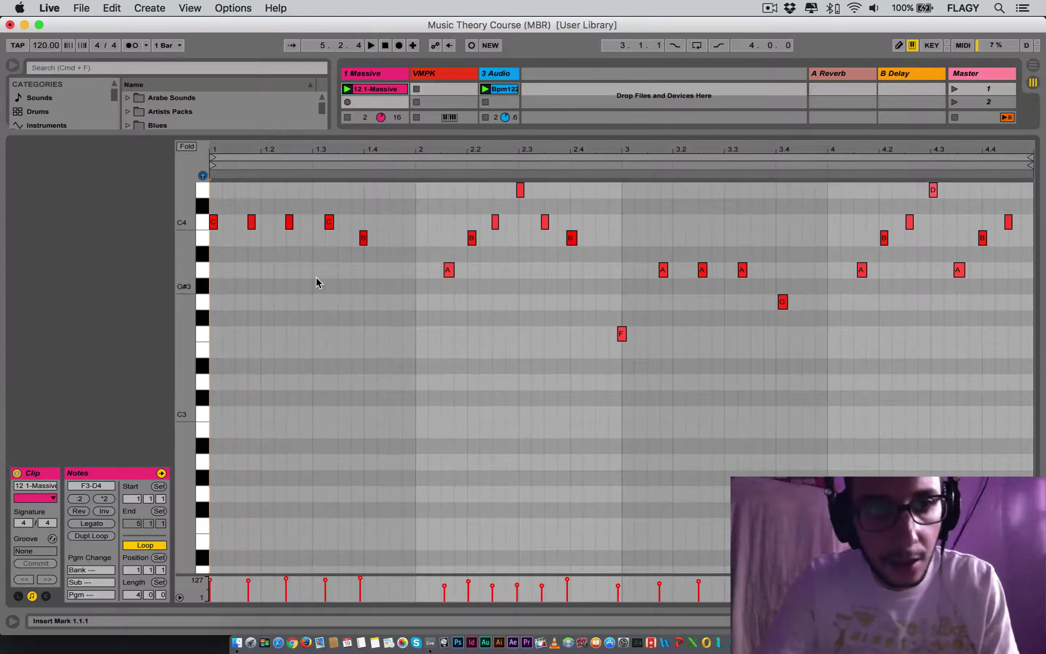
{"action": "key", "text": "super+a"}
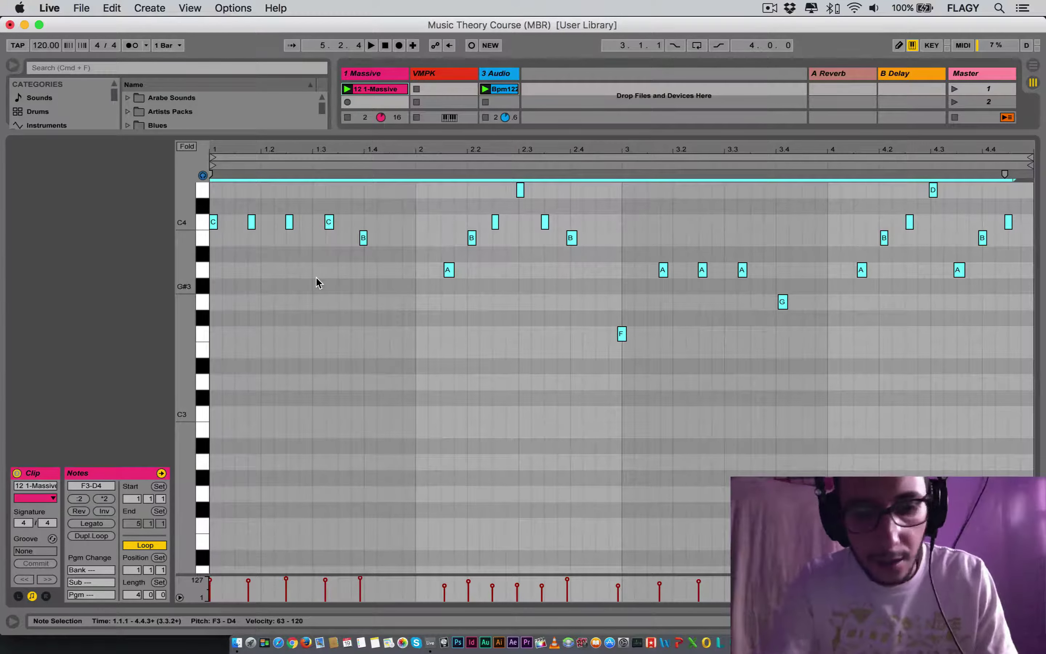
{"action": "key", "text": "super+u"}
{"action": "key", "text": "space"}
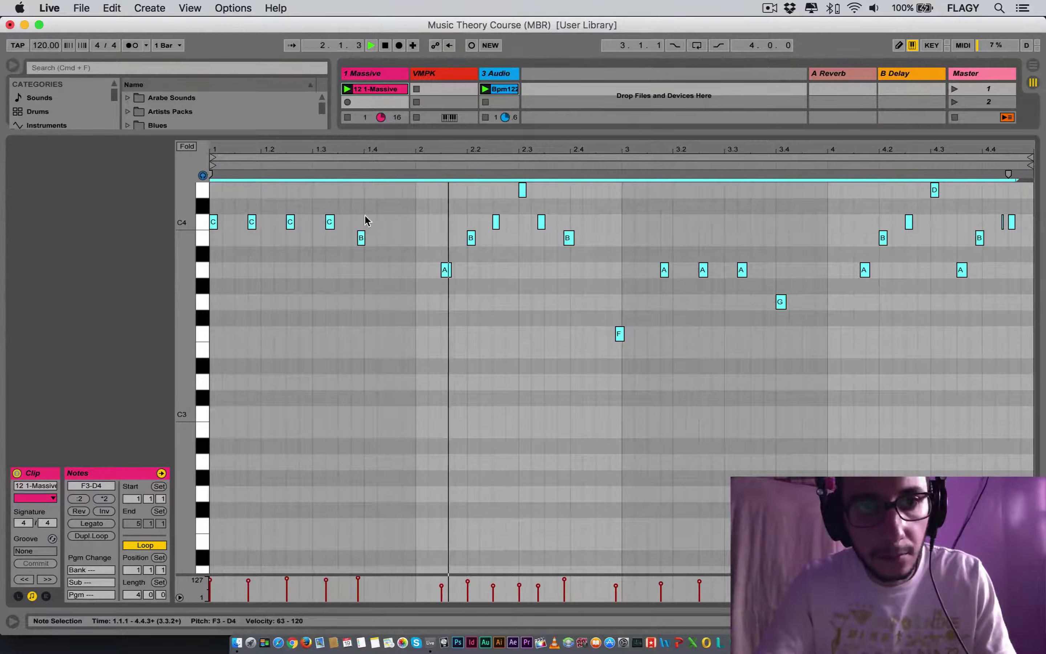
{"action": "left_click", "coordinate": [377, 216]}
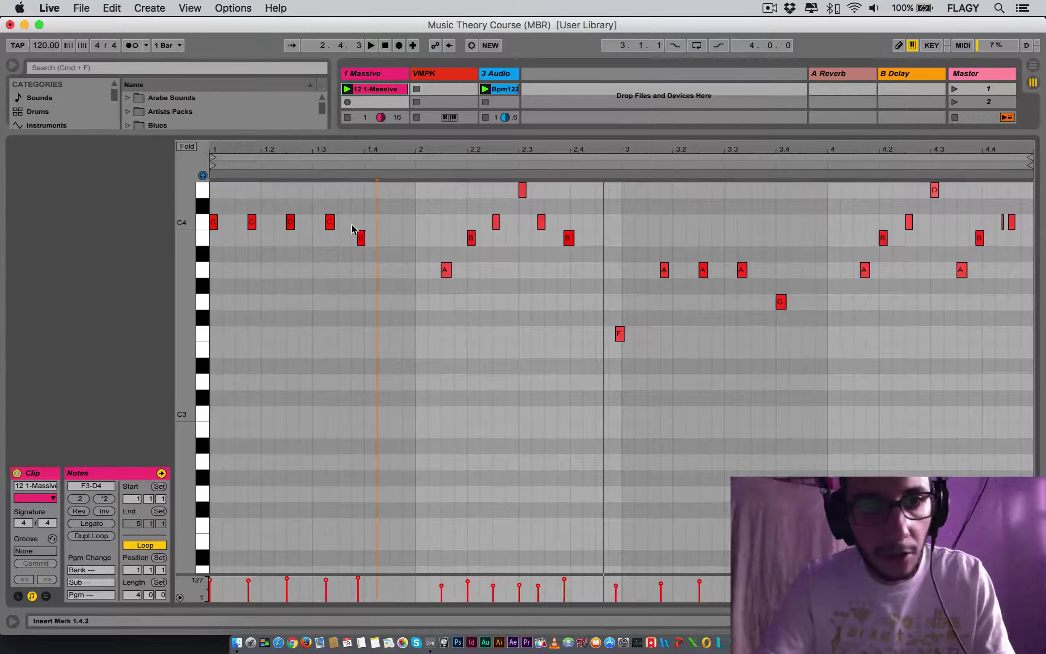
{"action": "scroll", "coordinate": [348, 229], "scroll_direction": "up", "scroll_amount": 3}
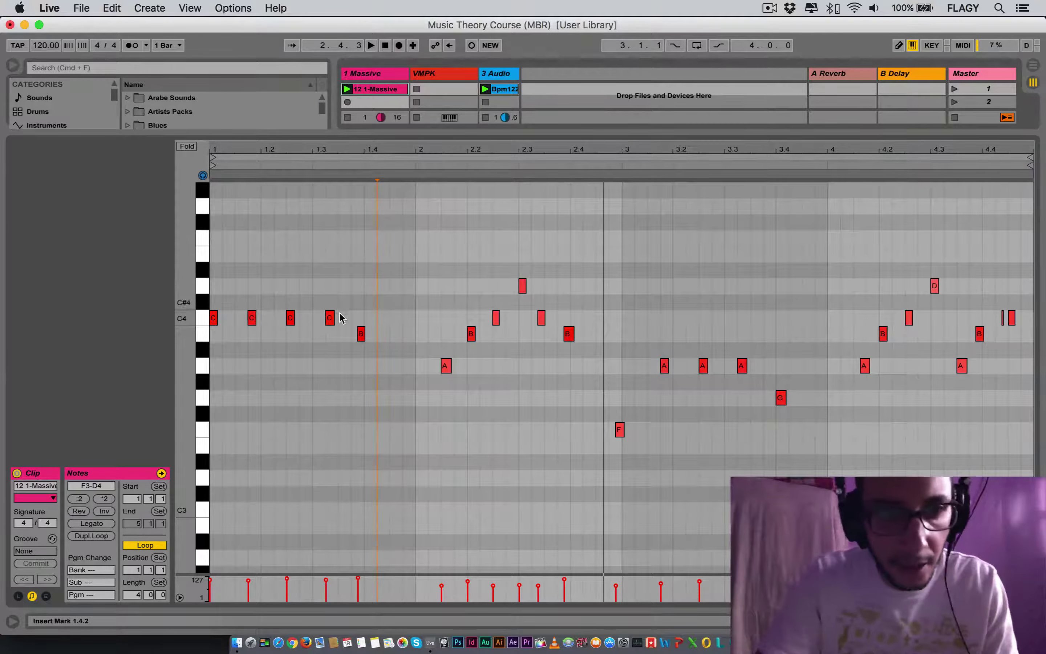
{"action": "key", "text": "space"}
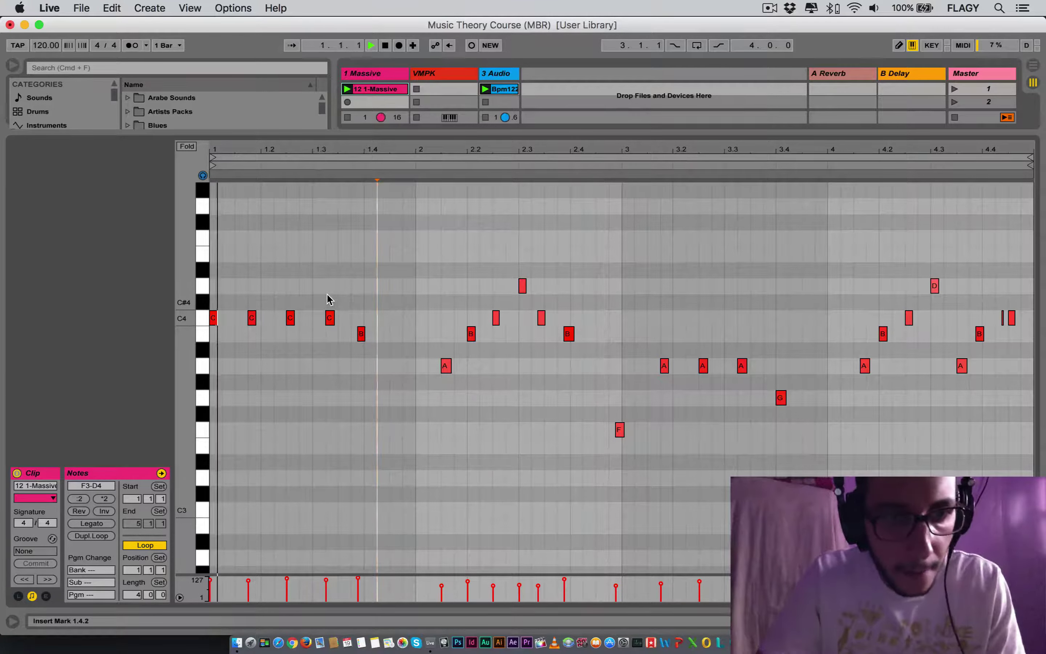
{"action": "key", "text": "space"}
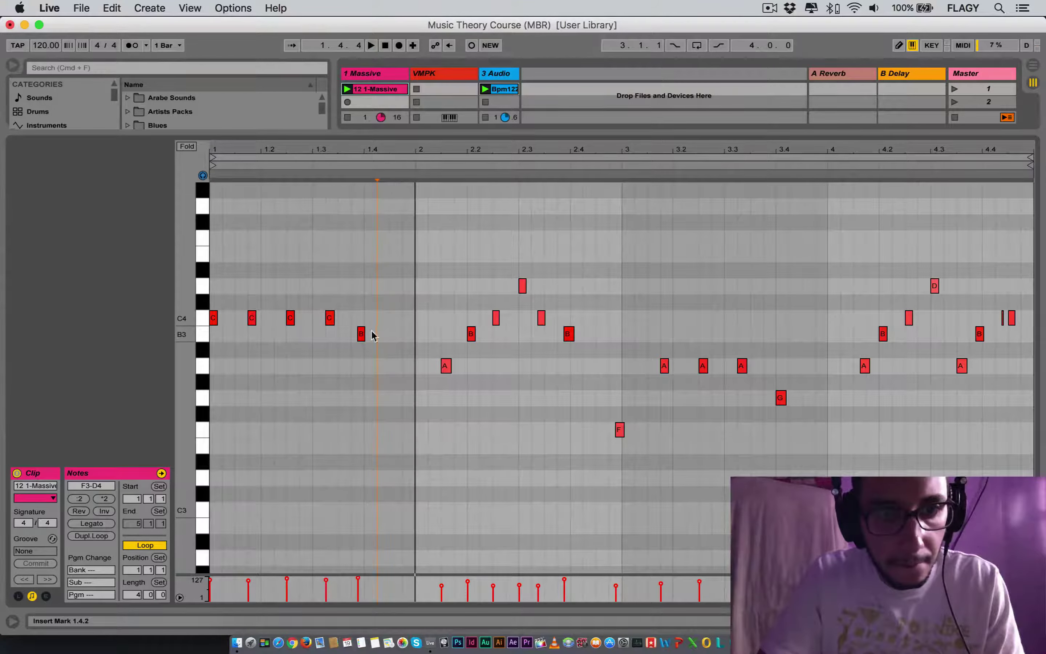
- Move the first bar's B3 note onto beat 1.4 in the Massive clip and play the clip back
{"action": "left_click", "coordinate": [361, 334]}
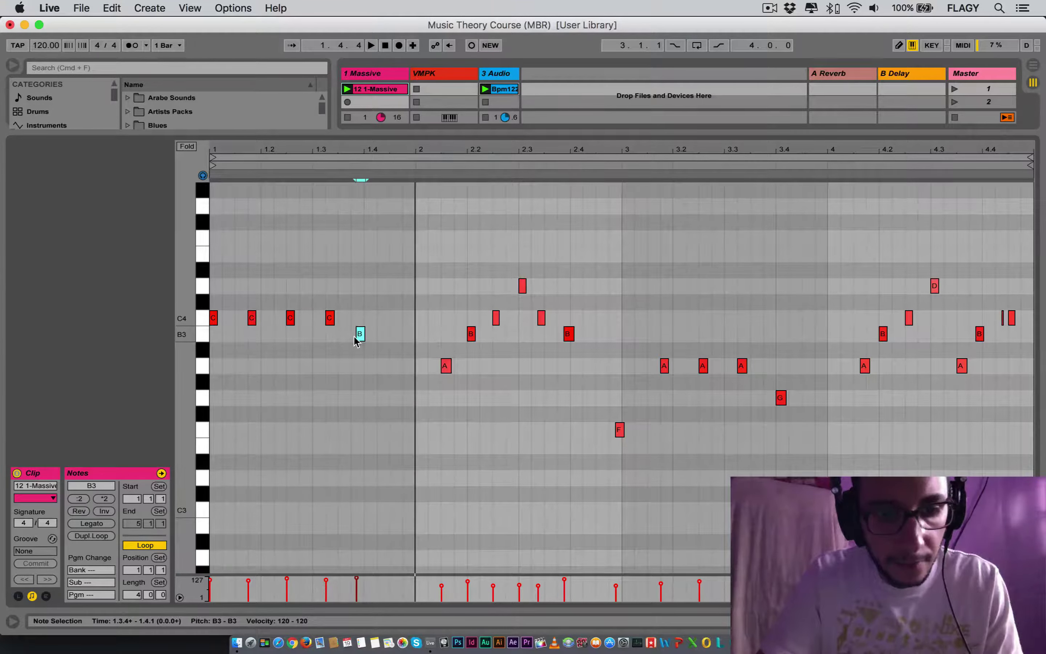
{"action": "left_click", "coordinate": [407, 302]}
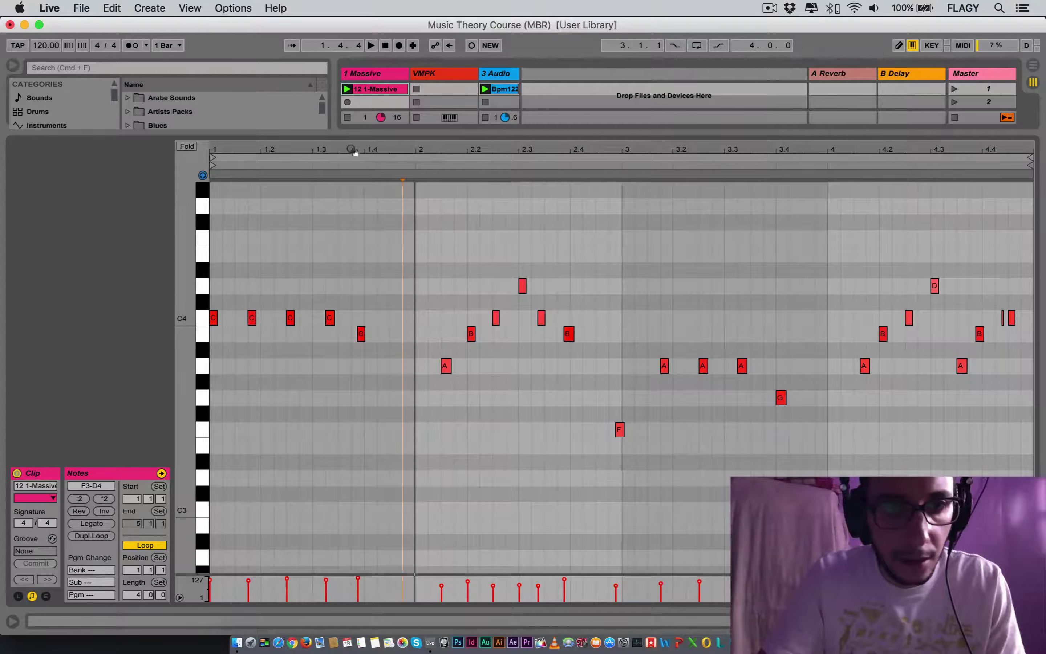
{"action": "left_click_drag", "start_coordinate": [353, 150], "coordinate": [352, 177]}
{"action": "left_click", "coordinate": [384, 340]}
{"action": "left_click_drag", "start_coordinate": [384, 341], "coordinate": [420, 346]}
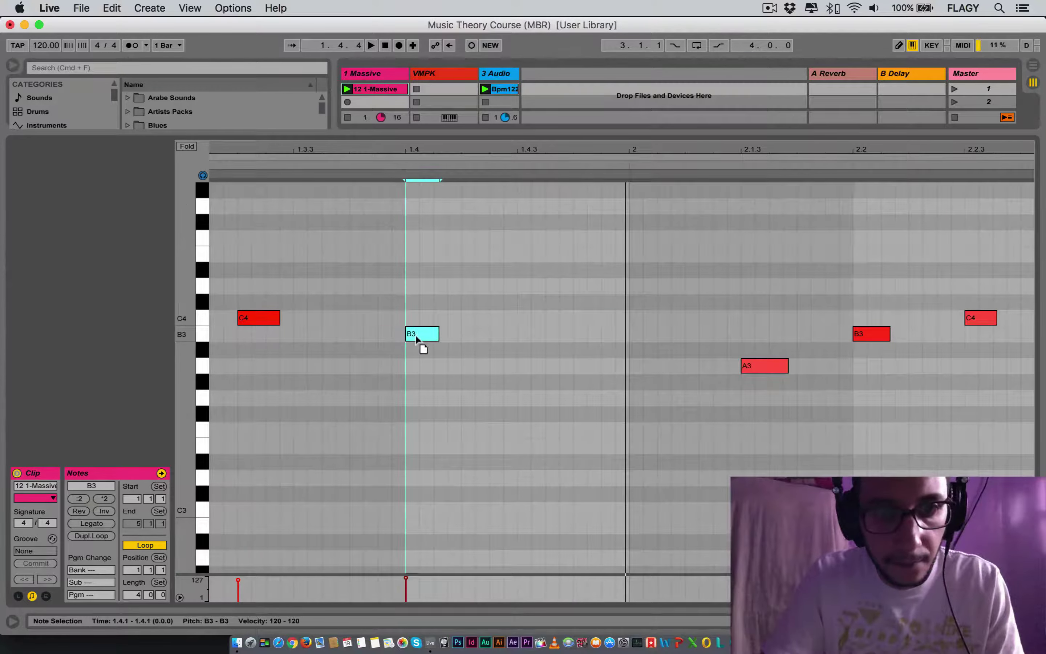
{"action": "key", "text": "space"}
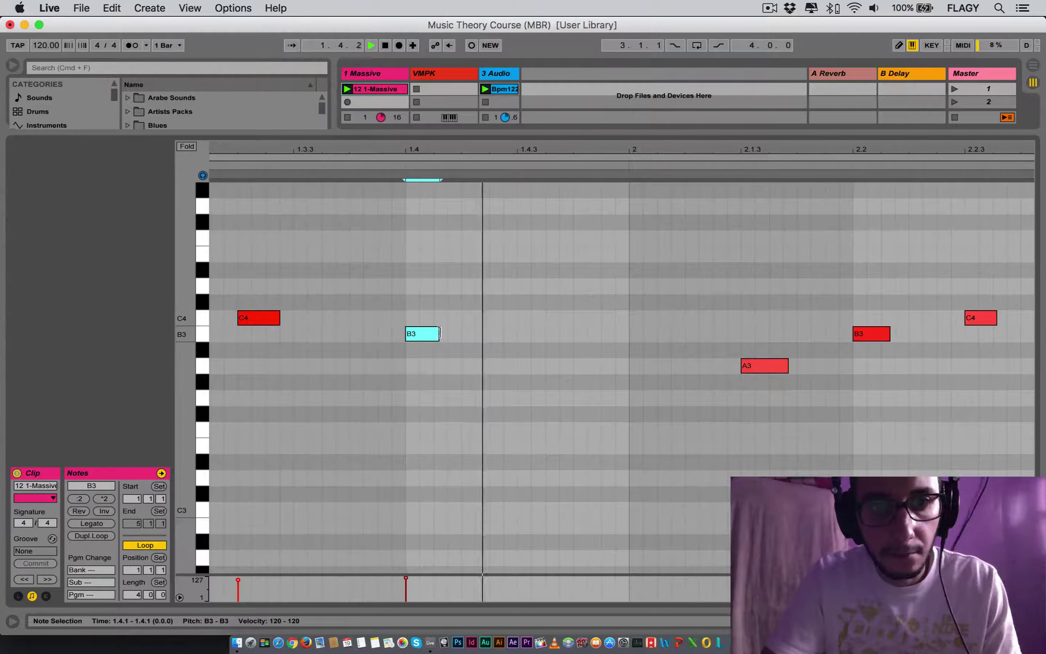
- Lengthen the B3 note at 1.4 and the C4 note before it while the clip plays
{"action": "left_click_drag", "start_coordinate": [438, 334], "coordinate": [493, 334]}
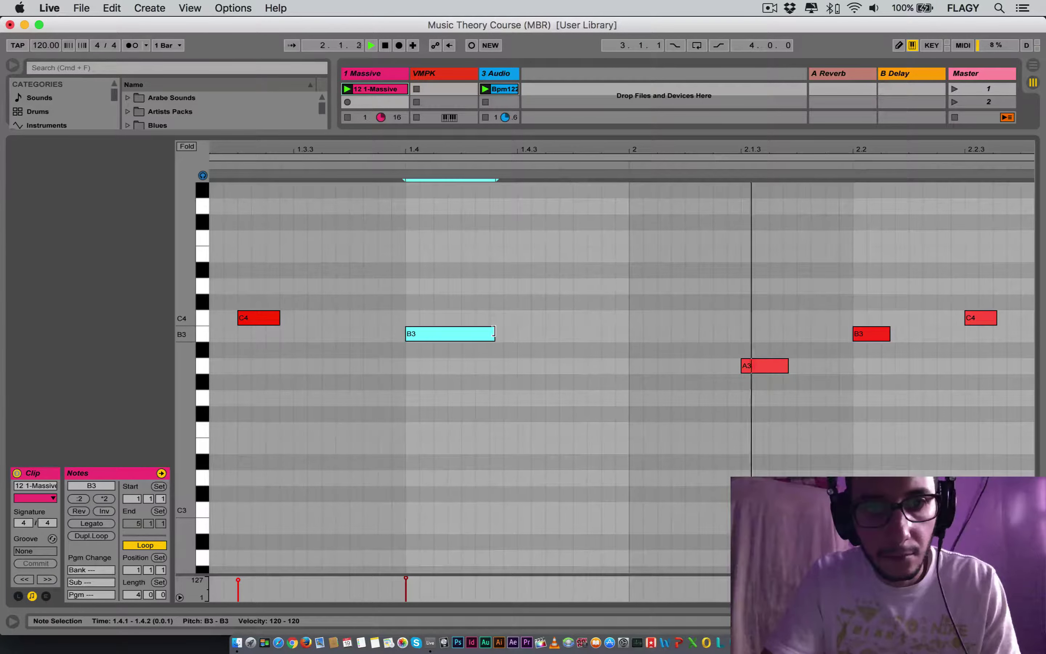
{"action": "left_click_drag", "start_coordinate": [271, 320], "coordinate": [323, 319]}
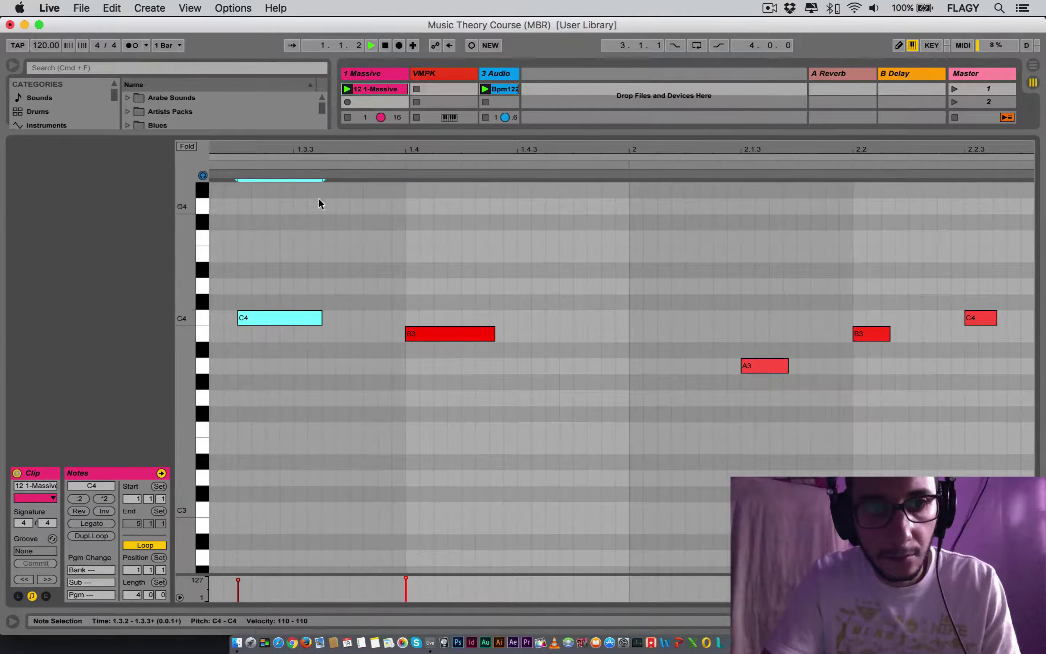
{"action": "left_click_drag", "start_coordinate": [334, 154], "coordinate": [309, 224]}
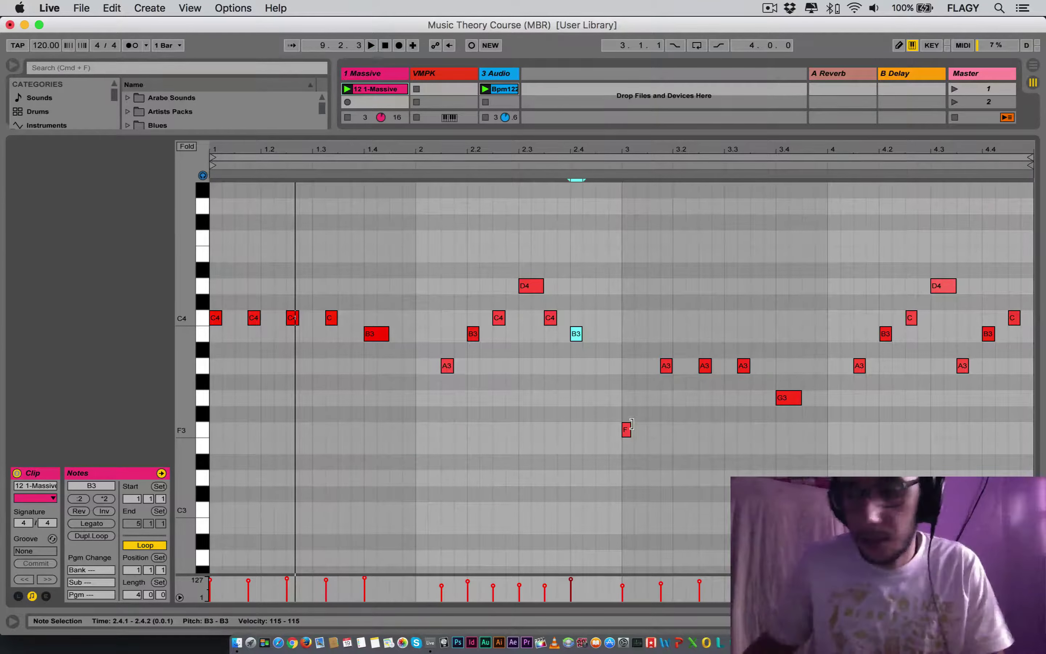
{"action": "key", "text": "space"}
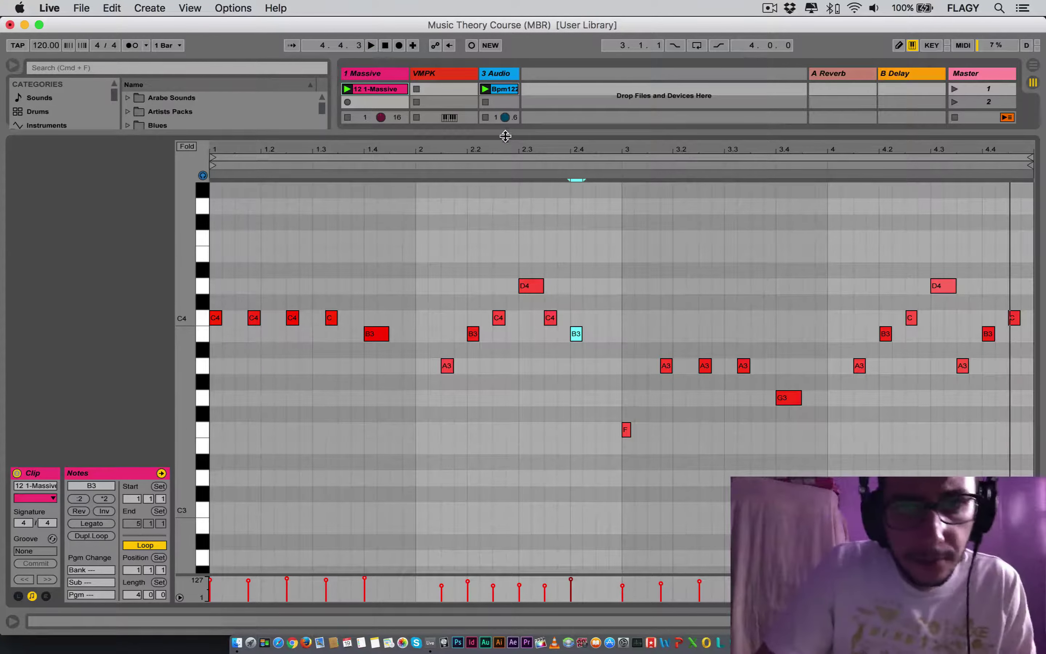
- Close the clip's note editor to show the full session grid and set the tempo to 140 BPM
{"action": "left_click_drag", "start_coordinate": [504, 134], "coordinate": [493, 260]}
{"action": "double_click", "coordinate": [533, 263]}
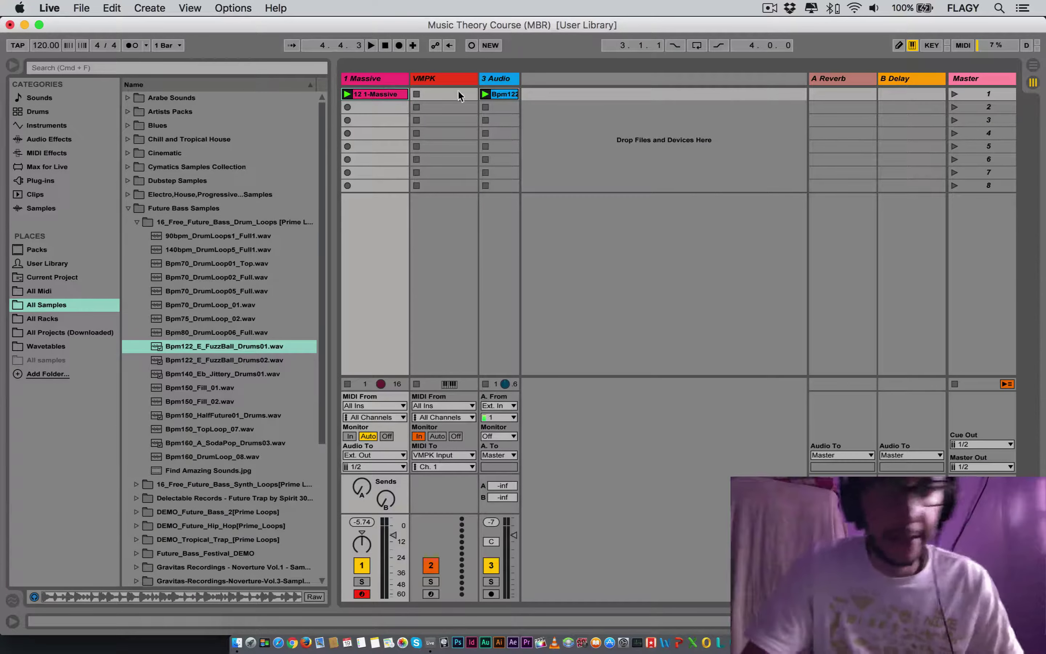
{"action": "left_click", "coordinate": [509, 95]}
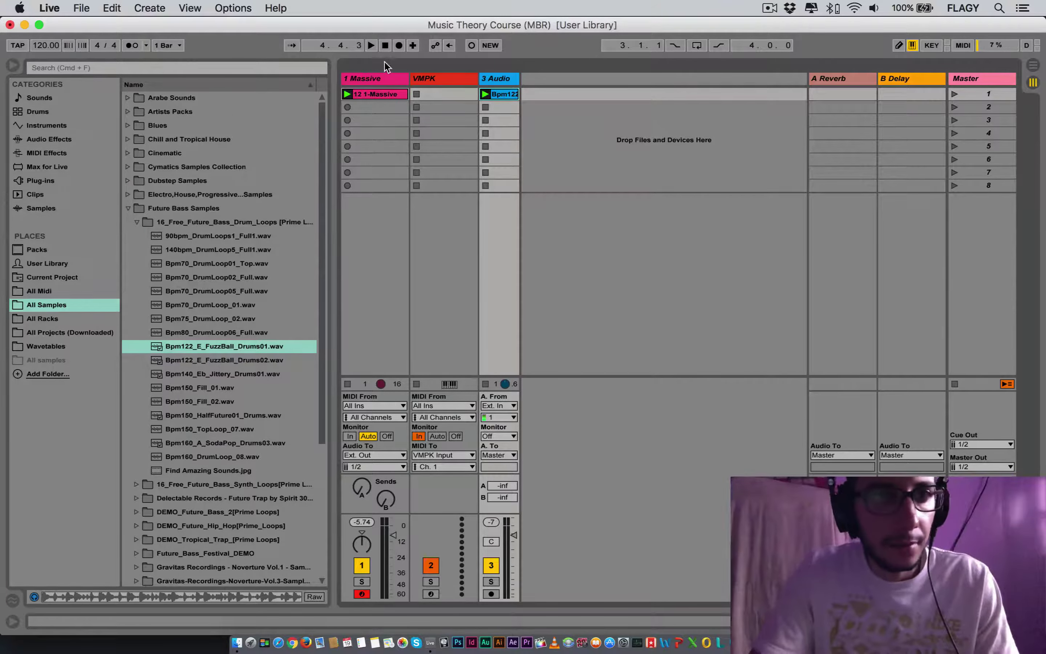
{"action": "left_click", "coordinate": [376, 78]}
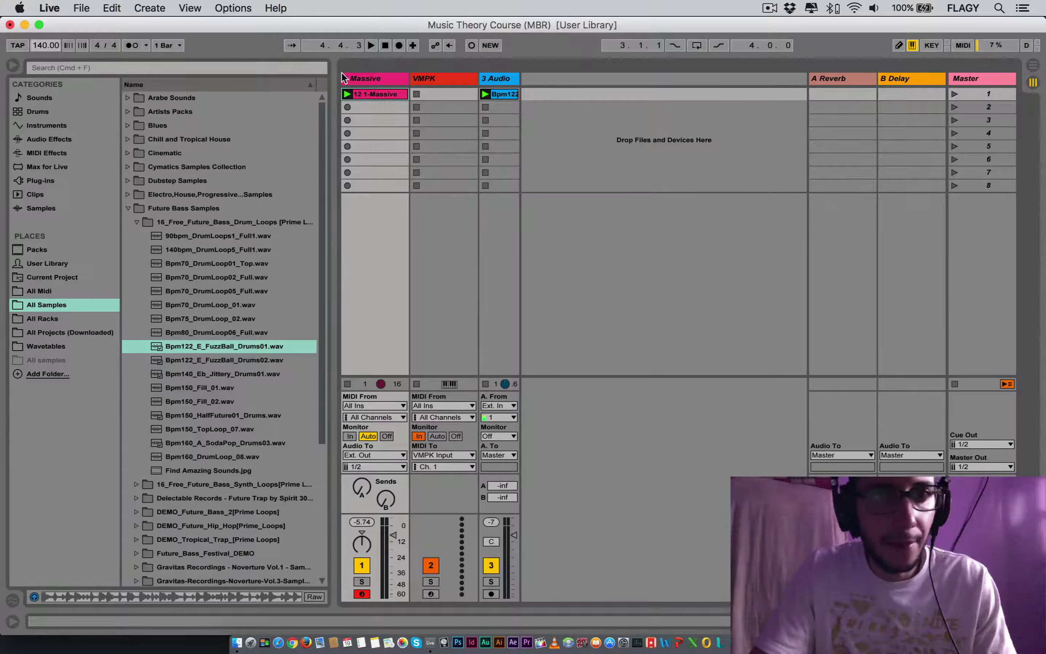
- Play the melody and drum loop together at the new tempo and delete the drum loop clip from the audio track
{"action": "left_click", "coordinate": [377, 77]}
{"action": "key", "text": "space"}
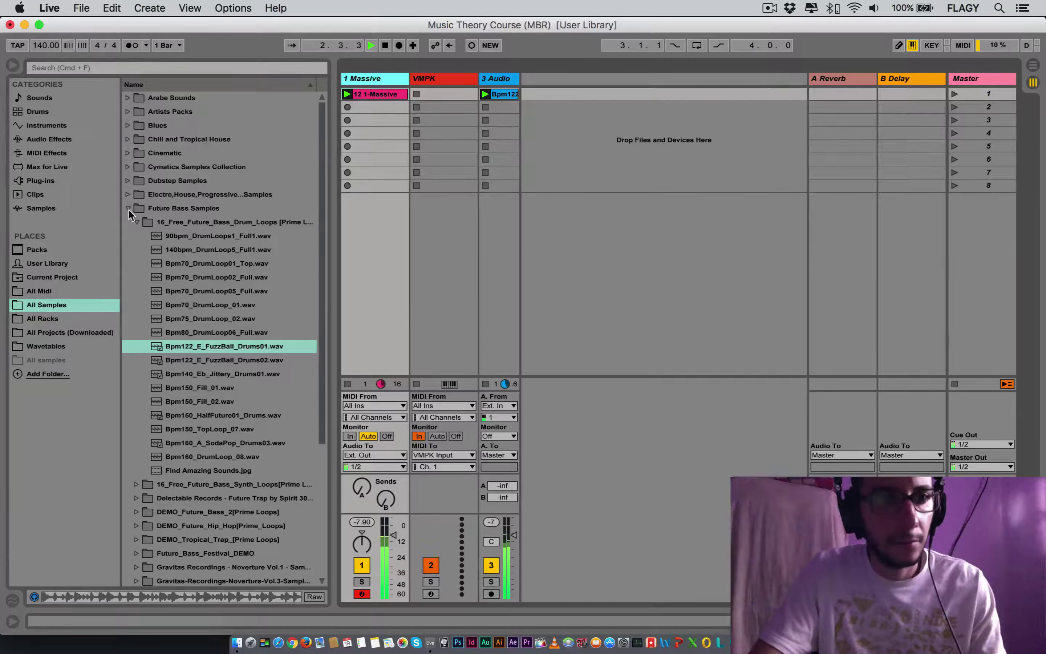
{"action": "key", "text": "space"}
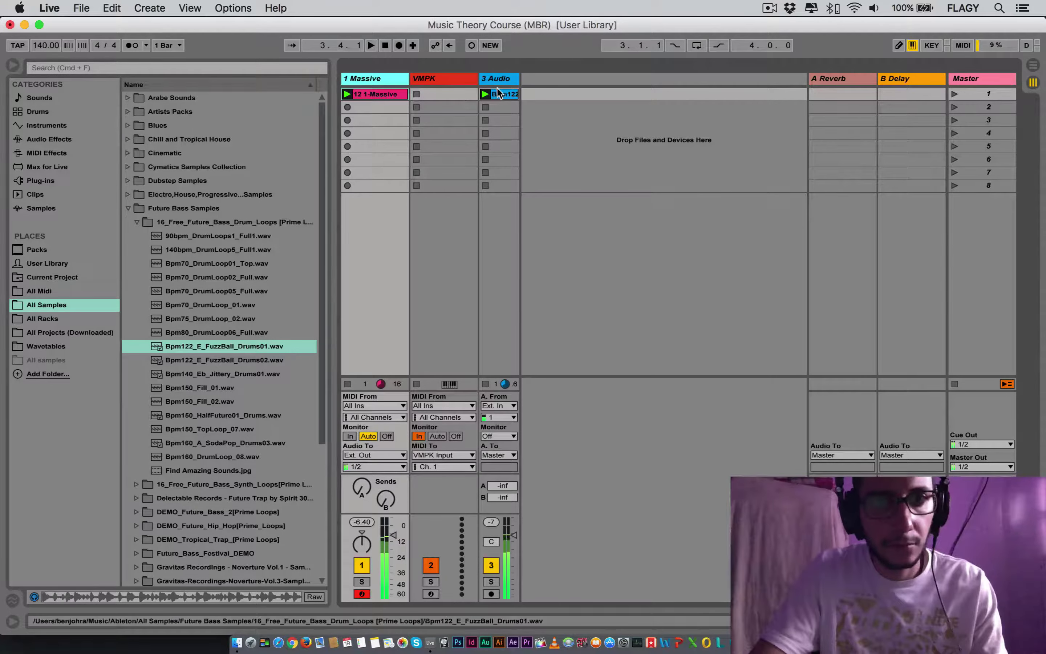
{"action": "left_click", "coordinate": [501, 94]}
{"action": "key", "text": "BackSpace"}
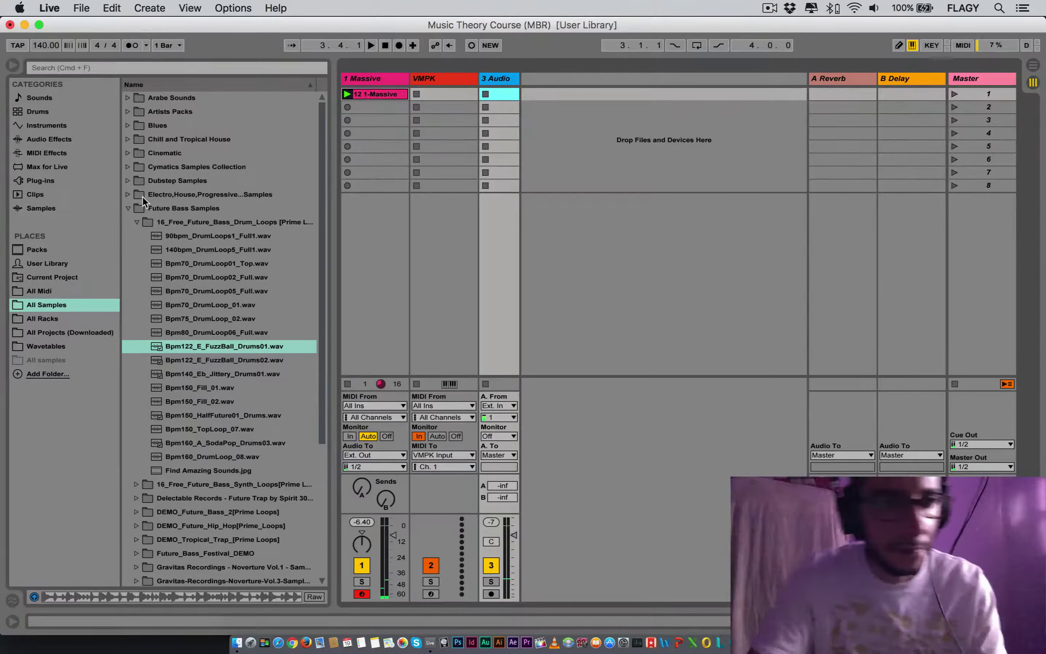
- Collapse the Future Bass Samples folder, open Trap Samples and audition mix and drum files in SDL_Kit_02_F_141_Bpm
{"action": "left_click", "coordinate": [128, 209]}
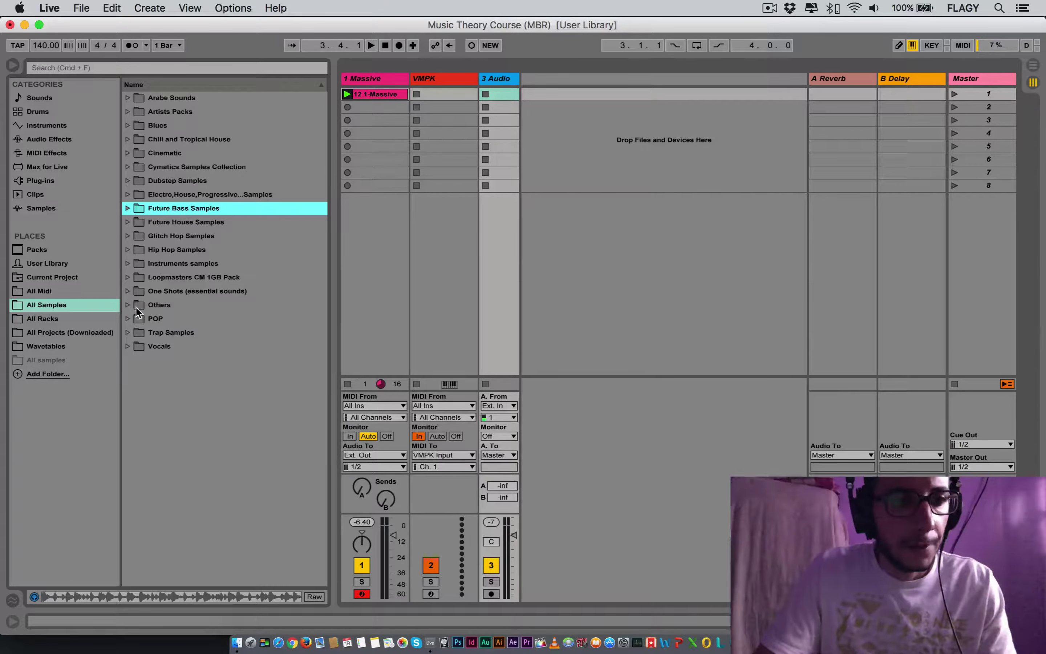
{"action": "left_click", "coordinate": [140, 331]}
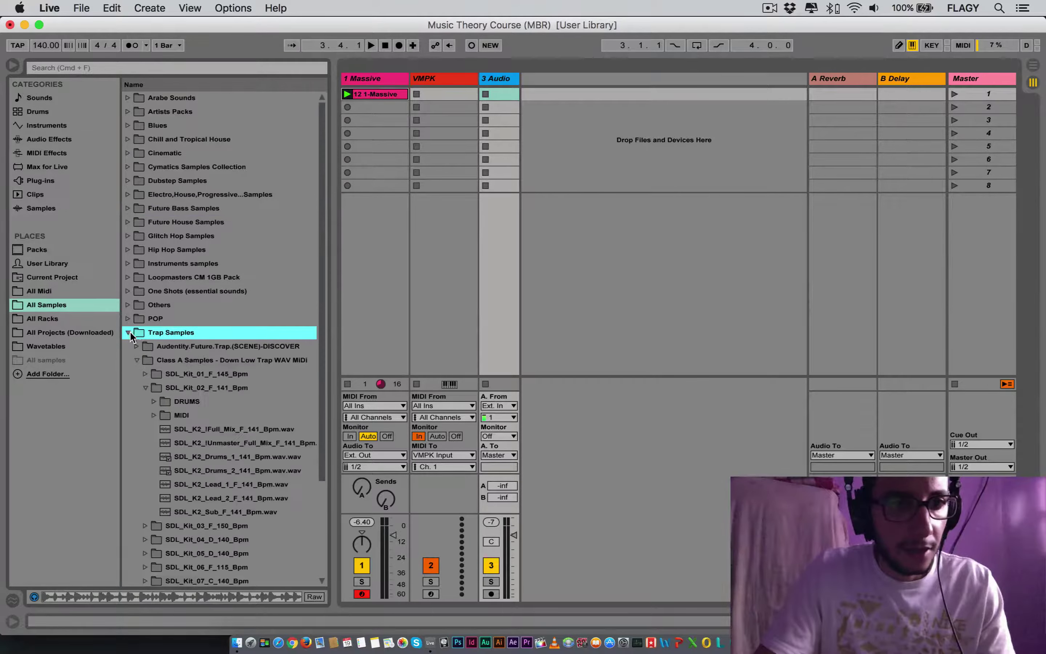
{"action": "scroll", "coordinate": [194, 379], "scroll_direction": "down", "scroll_amount": 2}
{"action": "left_click", "coordinate": [196, 387]}
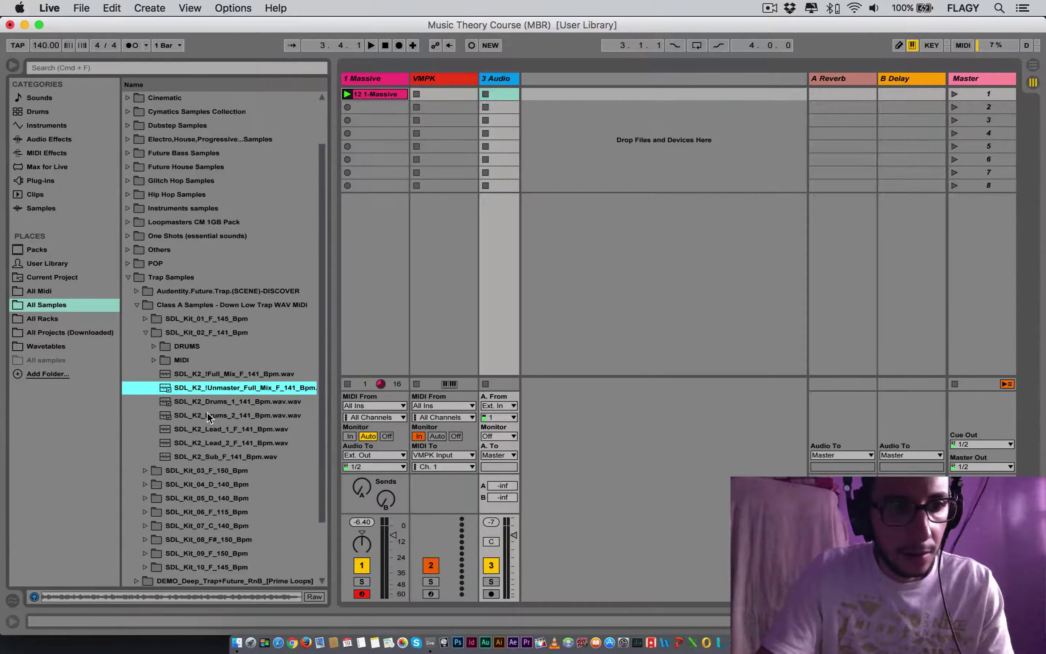
{"action": "left_click", "coordinate": [207, 415]}
{"action": "left_click", "coordinate": [199, 374]}
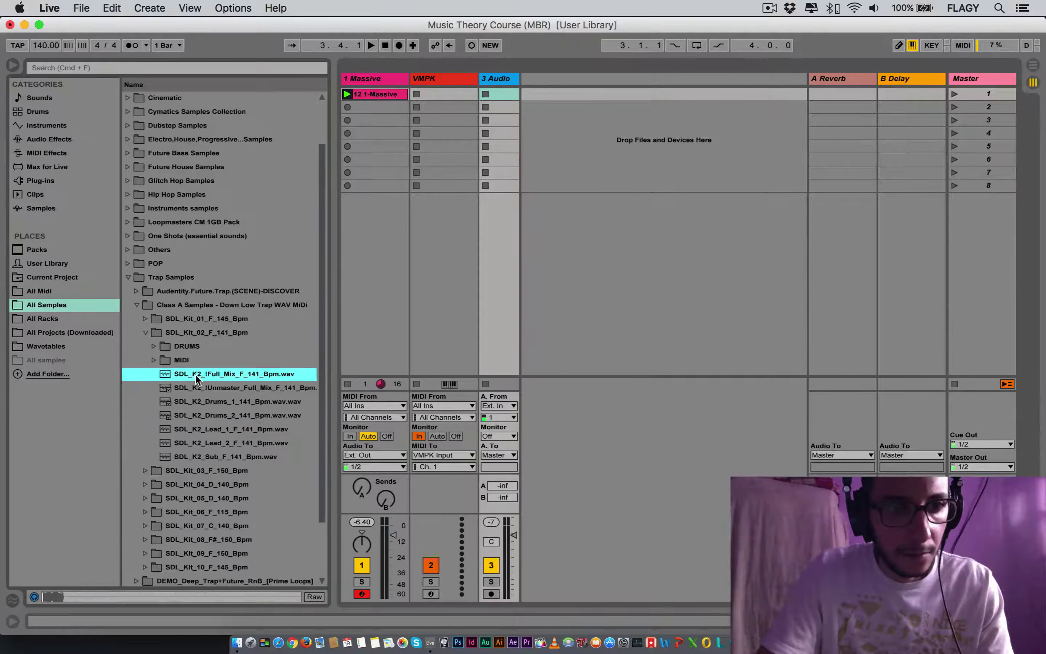
{"action": "left_click", "coordinate": [146, 332]}
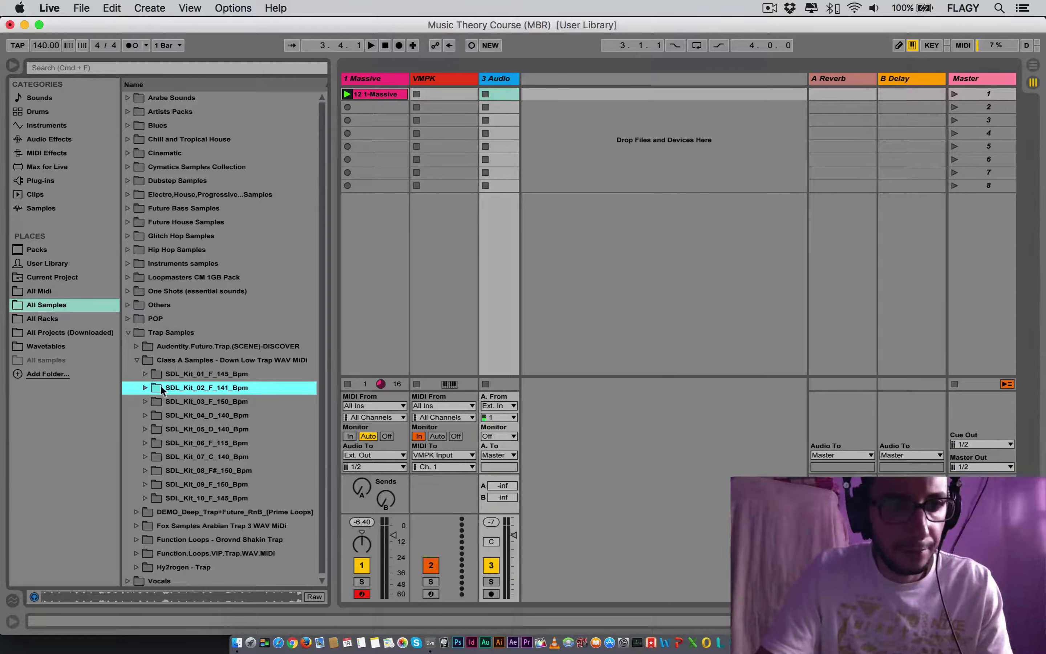
{"action": "left_click", "coordinate": [129, 332]}
{"action": "left_click", "coordinate": [130, 332]}
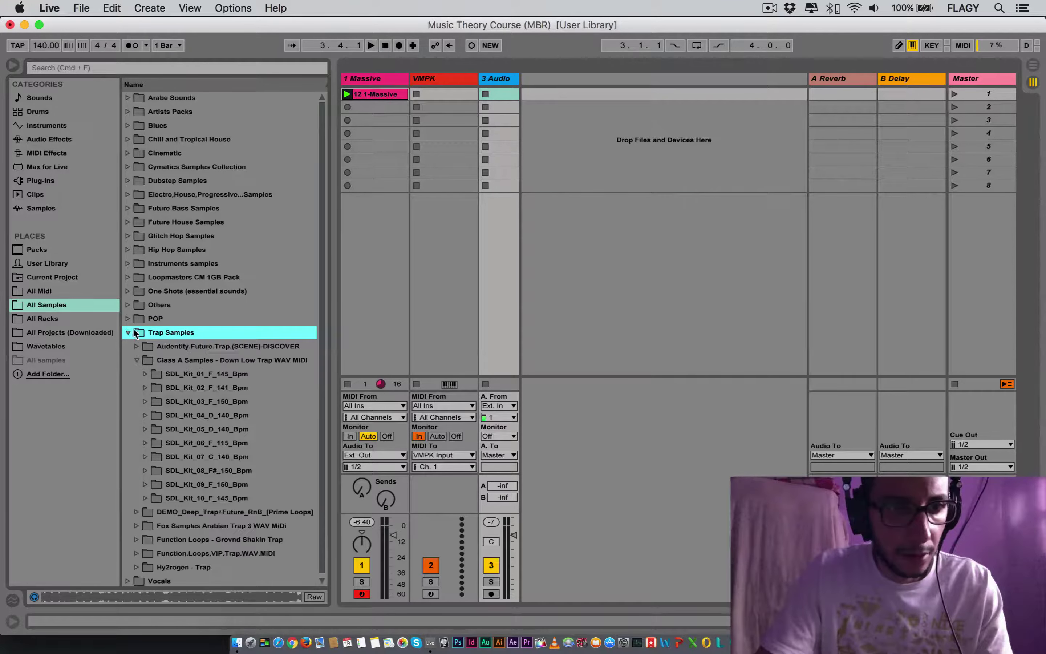
{"action": "scroll", "coordinate": [177, 374], "scroll_direction": "down", "scroll_amount": 1}
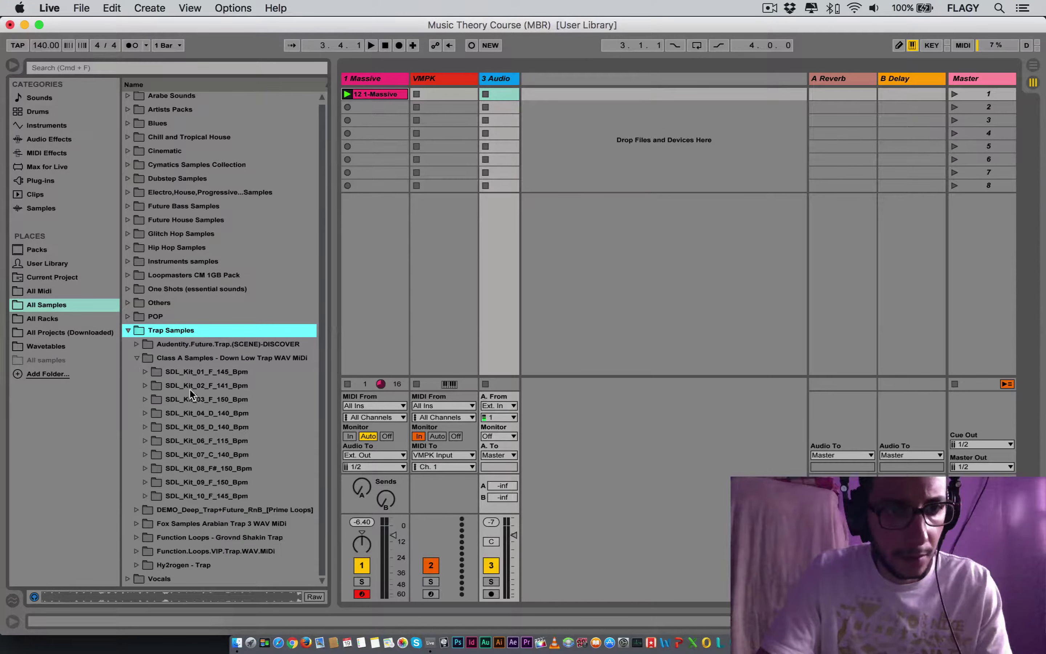
{"action": "left_click", "coordinate": [162, 385]}
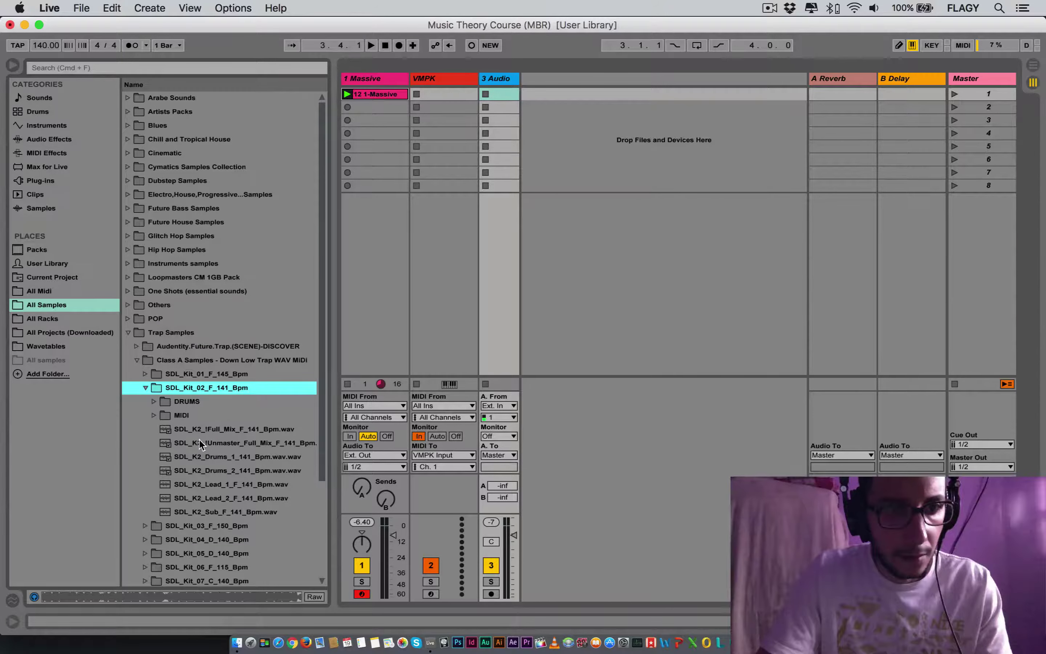
- Audition the SDL_K2 full mix, unmastered mix, two drum loops and two lead samples one after another
{"action": "left_click", "coordinate": [201, 429]}
{"action": "left_click", "coordinate": [204, 441]}
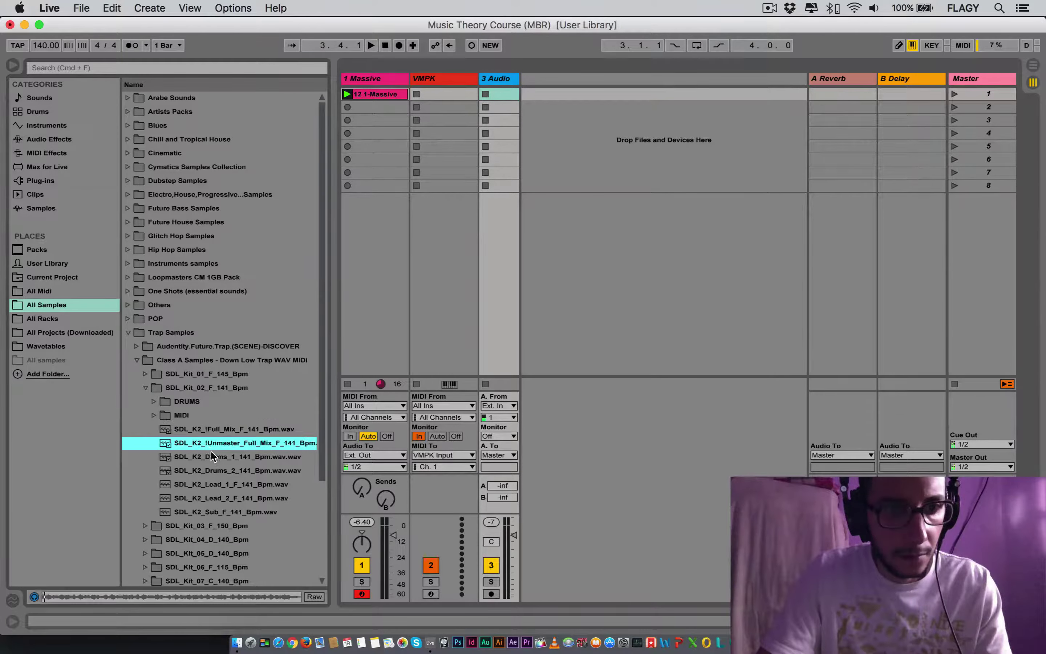
{"action": "left_click", "coordinate": [211, 454]}
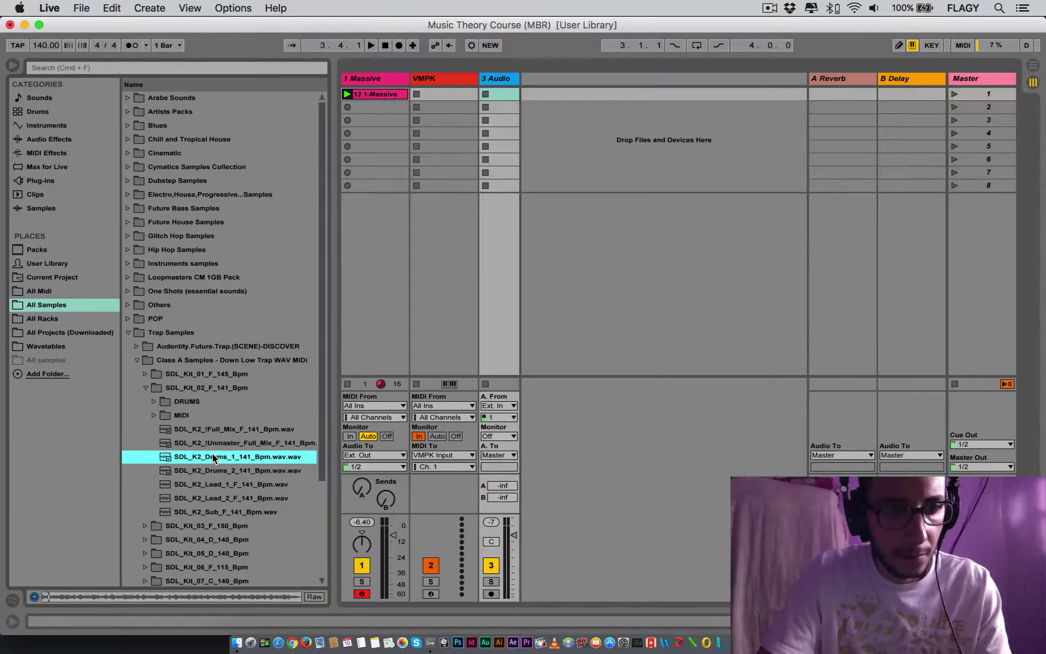
{"action": "left_click", "coordinate": [221, 471]}
{"action": "left_click", "coordinate": [223, 484]}
{"action": "left_click", "coordinate": [228, 501]}
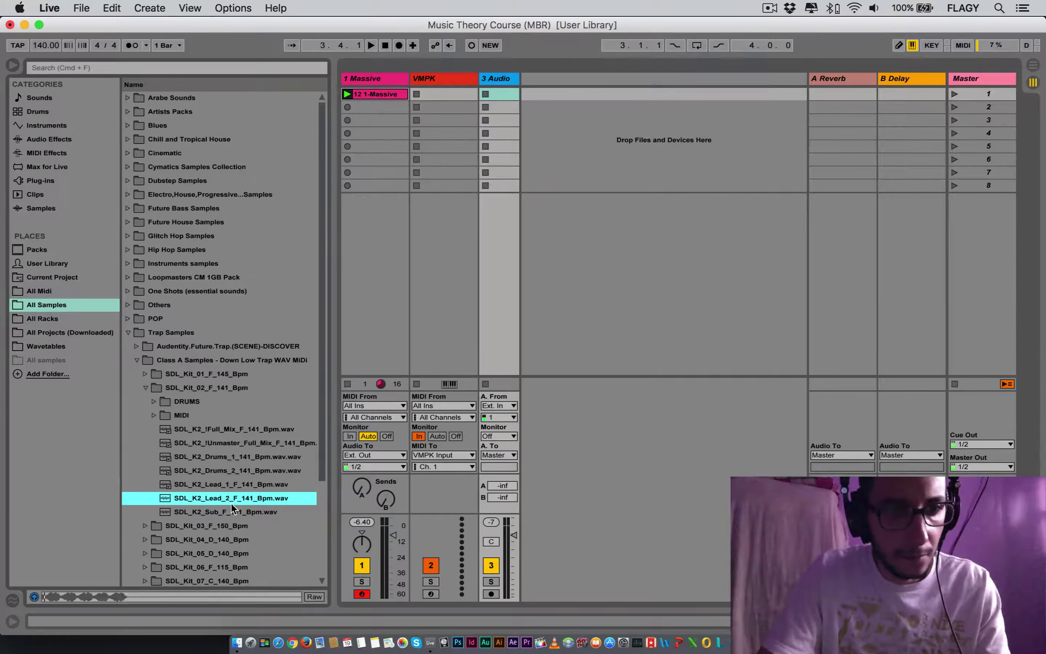
- Audition the two SDL_K2 drum loops again and load SDL_K2_Drums_2_141_Bpm.wav.wav into the audio track's first clip slot
{"action": "left_click", "coordinate": [224, 460]}
{"action": "left_click", "coordinate": [232, 469]}
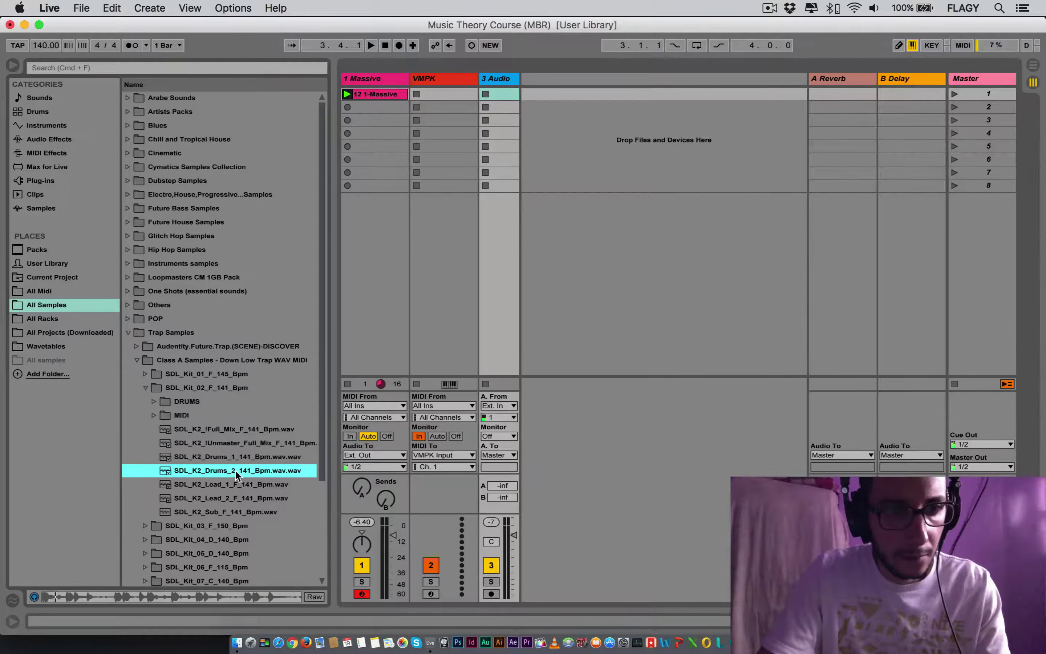
{"action": "left_click_drag", "start_coordinate": [229, 476], "coordinate": [493, 92]}
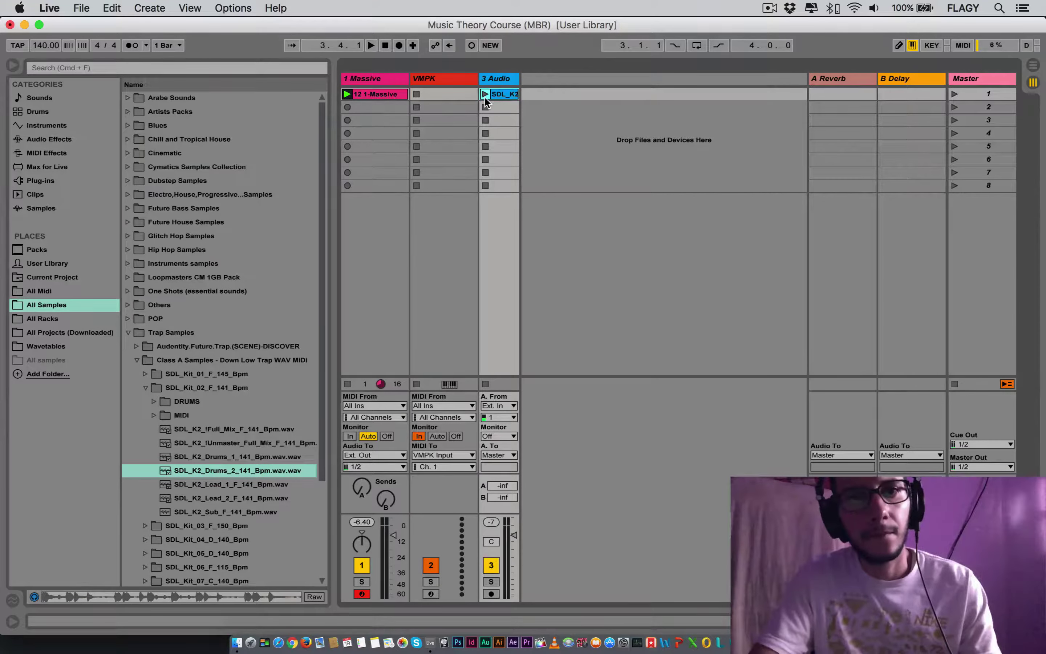
- Launch the new drum clip together with the Massive melody, listen to the combination and stop playback
{"action": "left_click", "coordinate": [485, 95]}
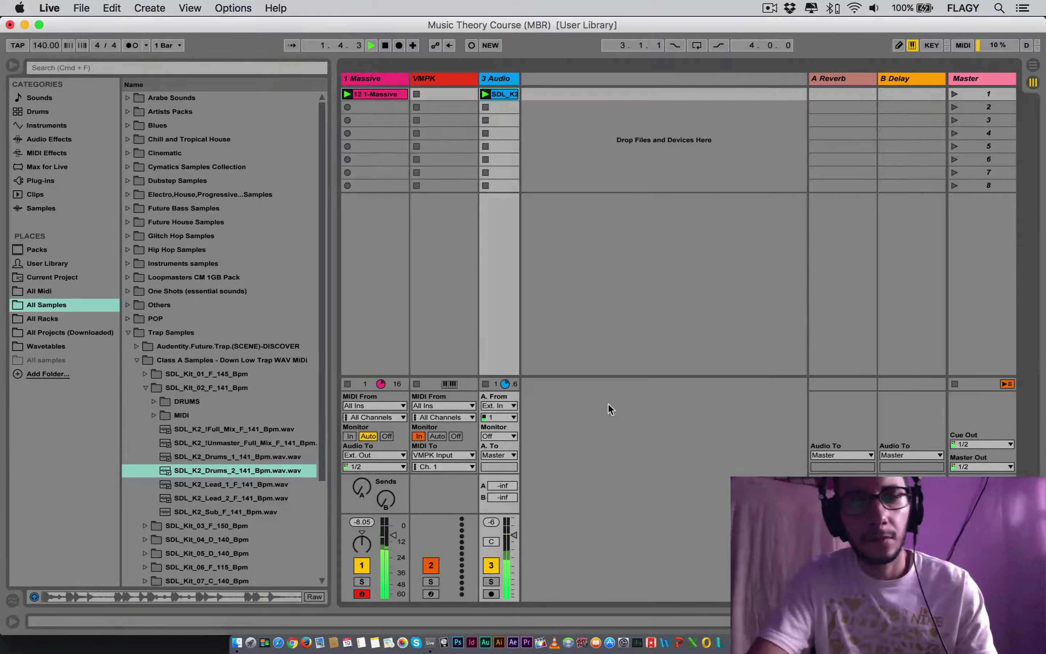
{"action": "left_click", "coordinate": [13, 65]}
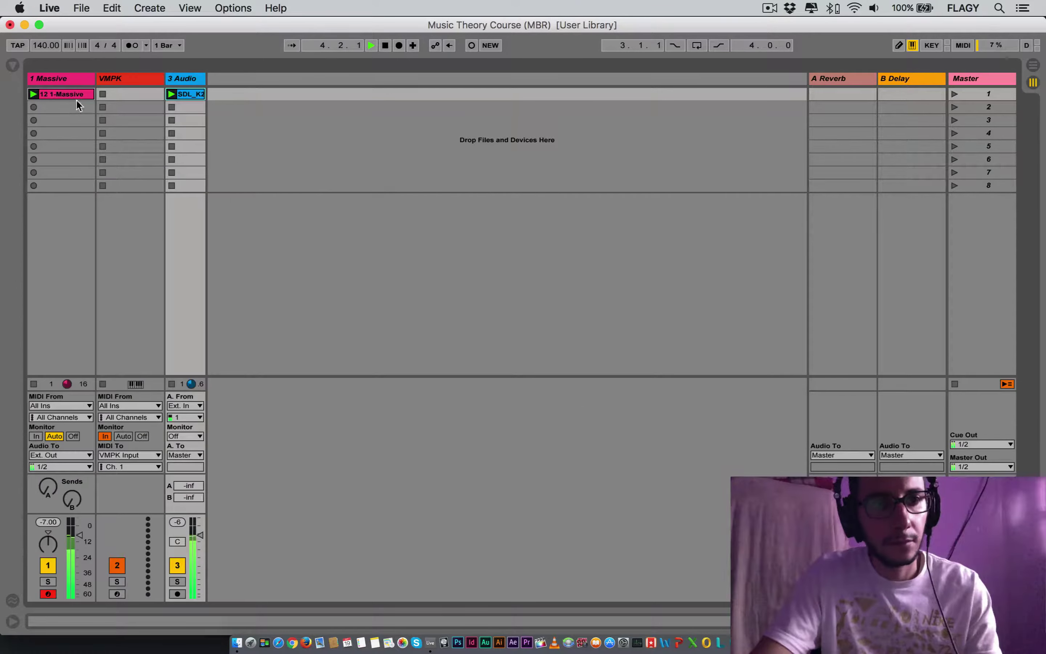
{"action": "left_click", "coordinate": [13, 65]}
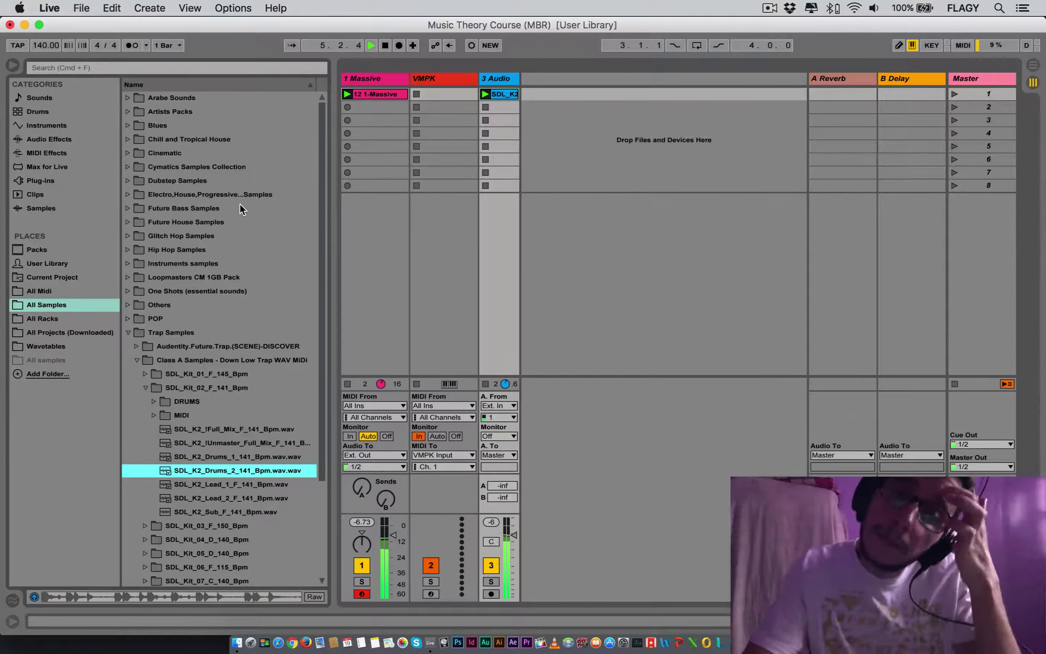
{"action": "key", "text": "space"}
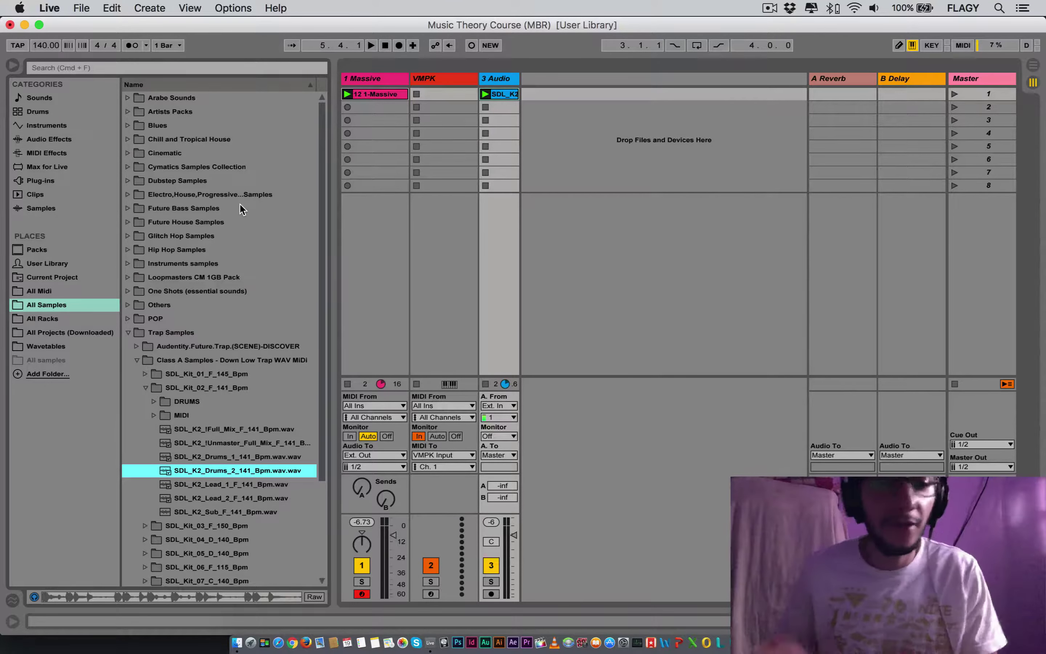
- Open the Massive clip in an enlarged note editor and transpose all notes down three semitones, moving C4 to A3
{"action": "double_click", "coordinate": [382, 93]}
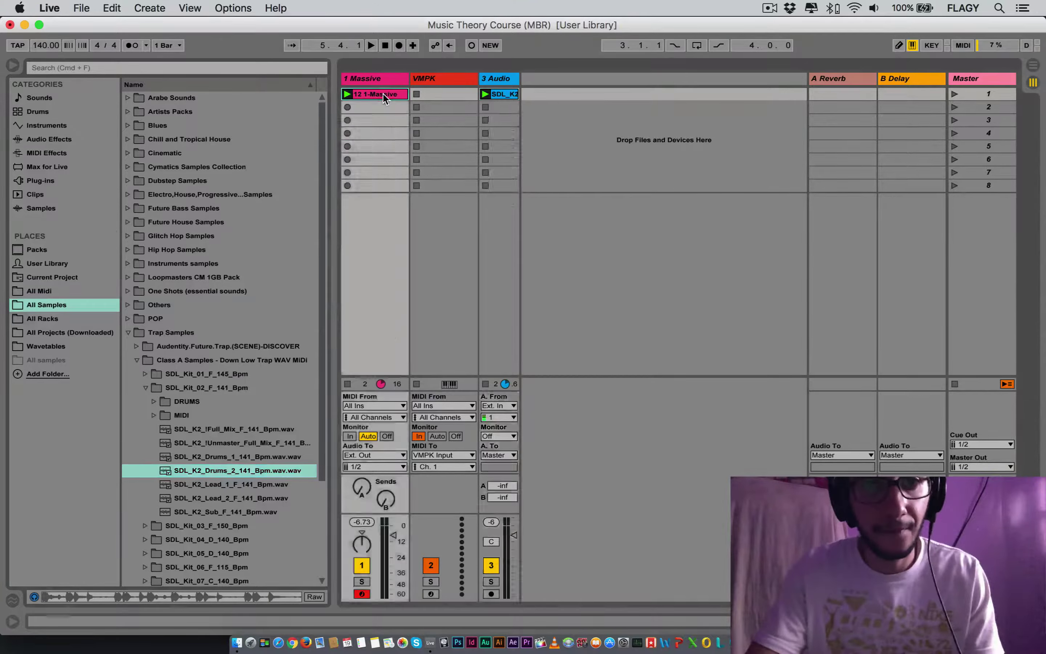
{"action": "left_click_drag", "start_coordinate": [460, 263], "coordinate": [459, 162]}
{"action": "left_click", "coordinate": [493, 299]}
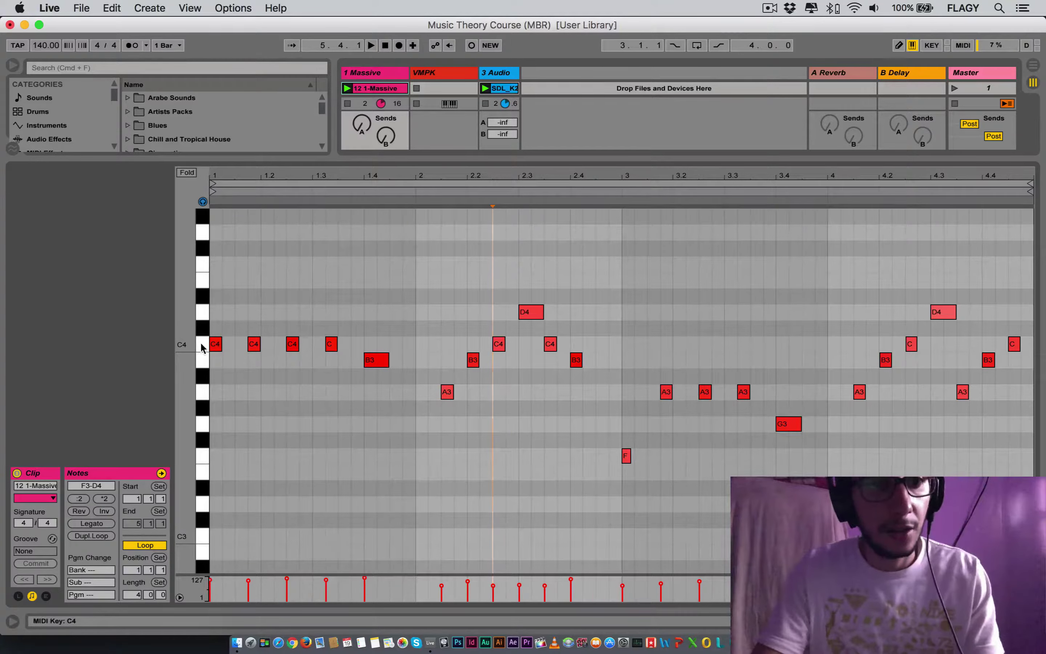
{"action": "key", "text": "super+a"}
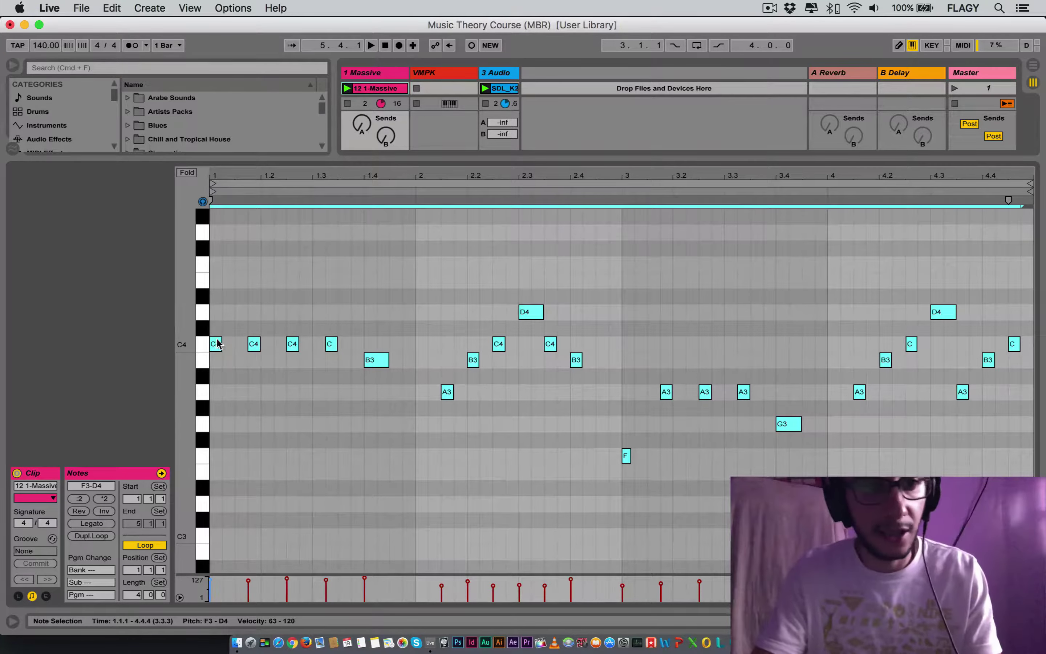
{"action": "left_click_drag", "start_coordinate": [214, 346], "coordinate": [214, 394]}
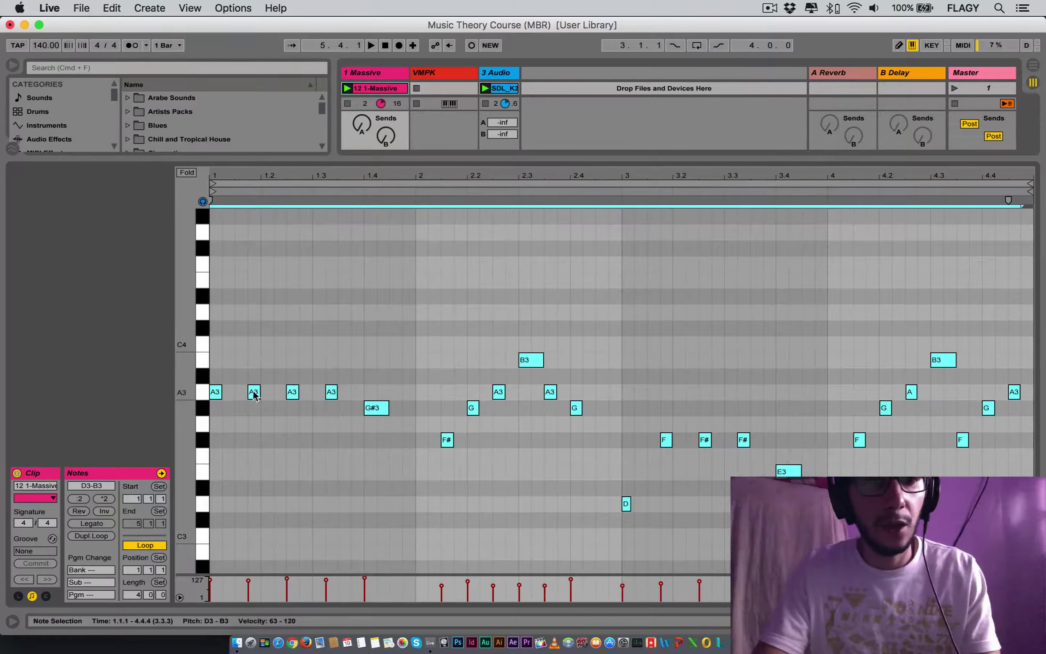
- Lower every G#3 note in the Massive clip to G3 and every F#3 note to F3
{"action": "left_click", "coordinate": [802, 394]}
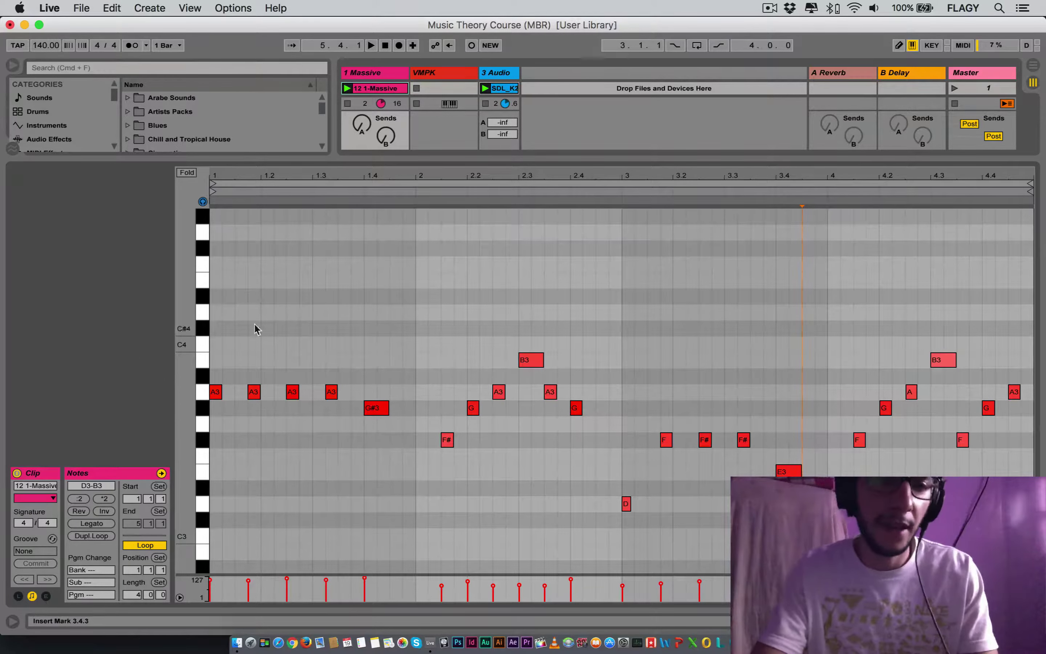
{"action": "key", "text": "plus"}
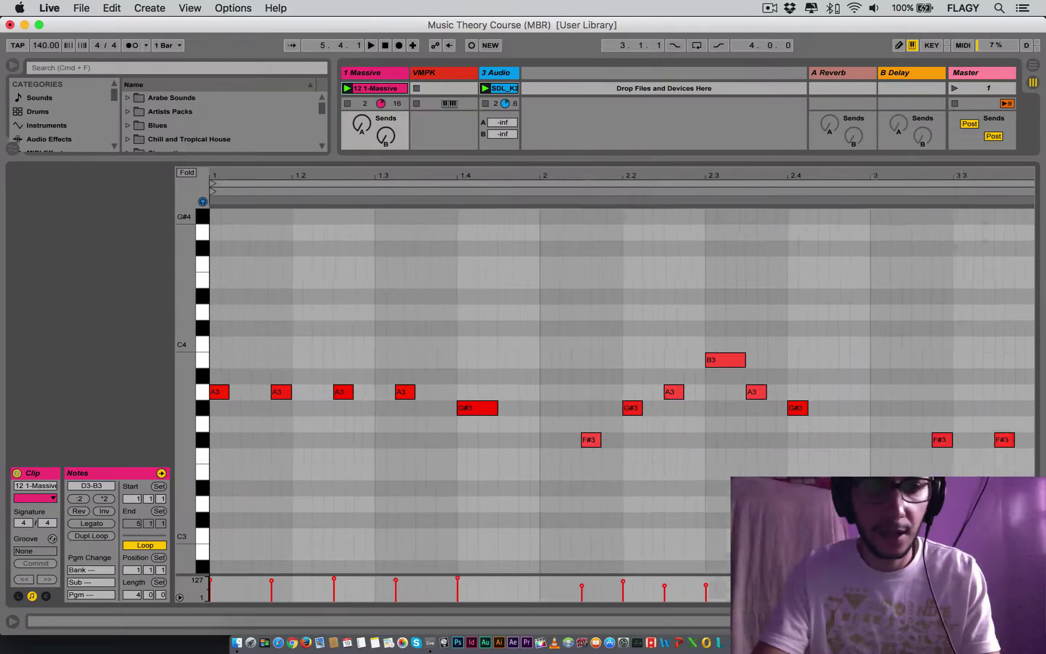
{"action": "left_click", "coordinate": [202, 411]}
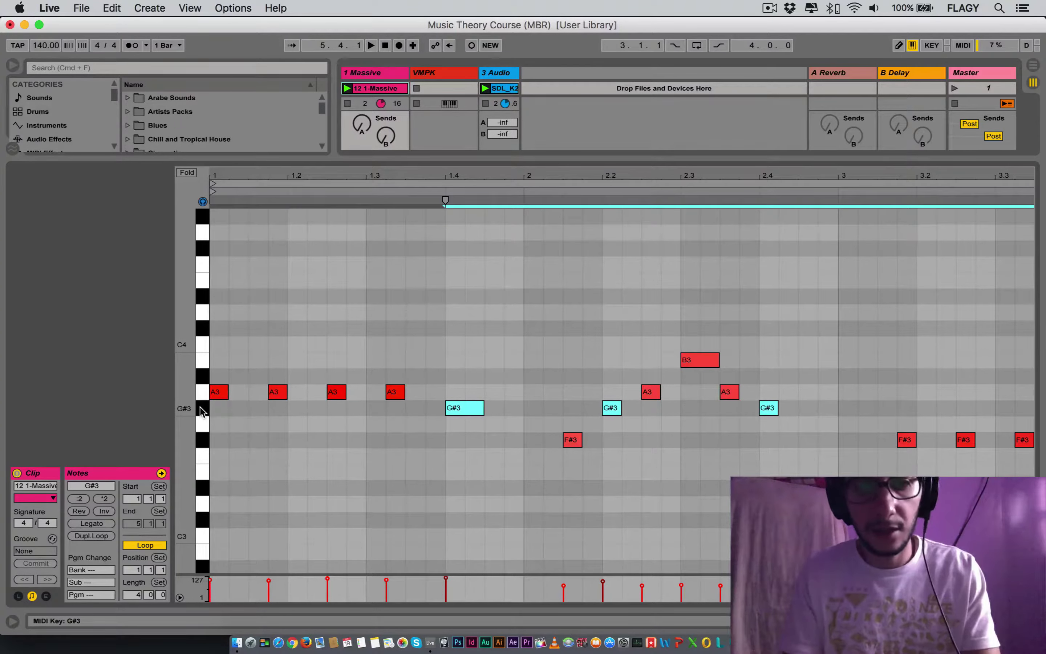
{"action": "key", "text": "Down"}
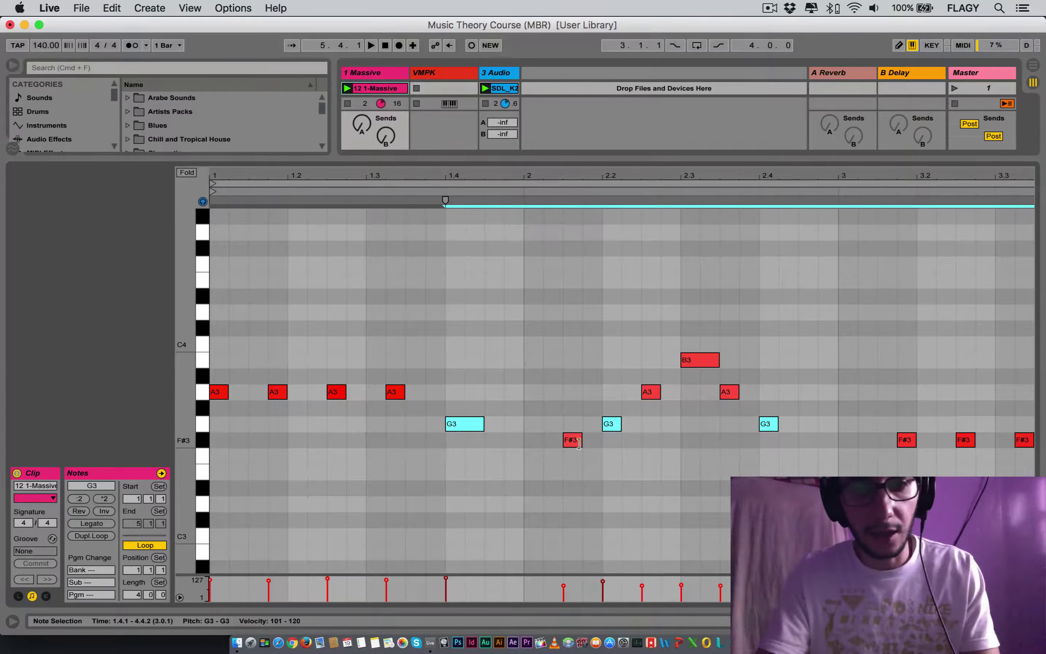
{"action": "left_click", "coordinate": [200, 438]}
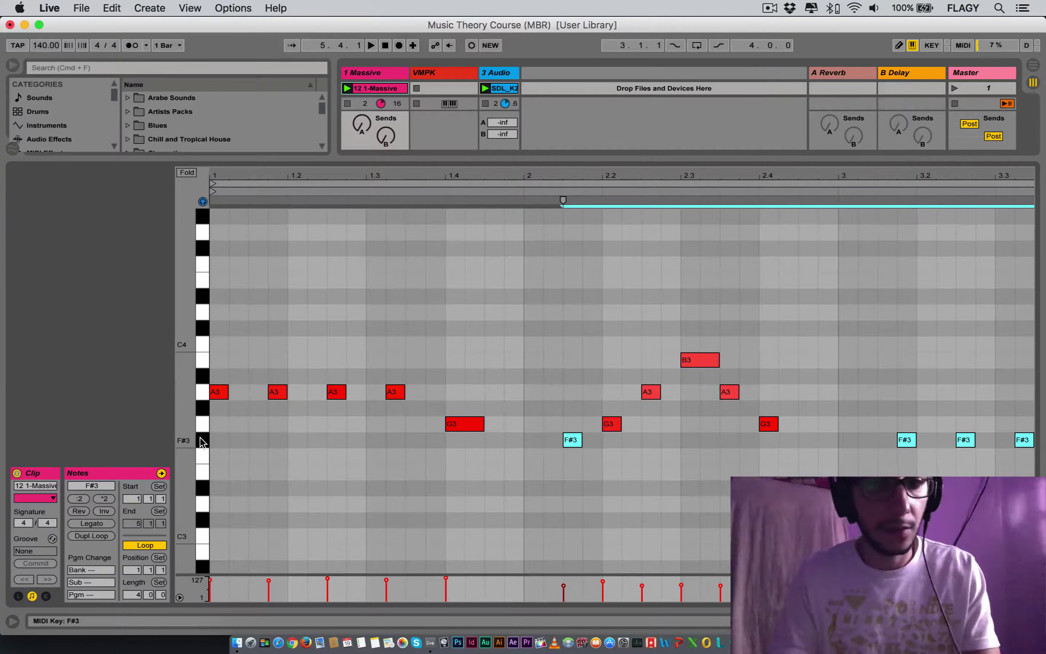
{"action": "key", "text": "Down"}
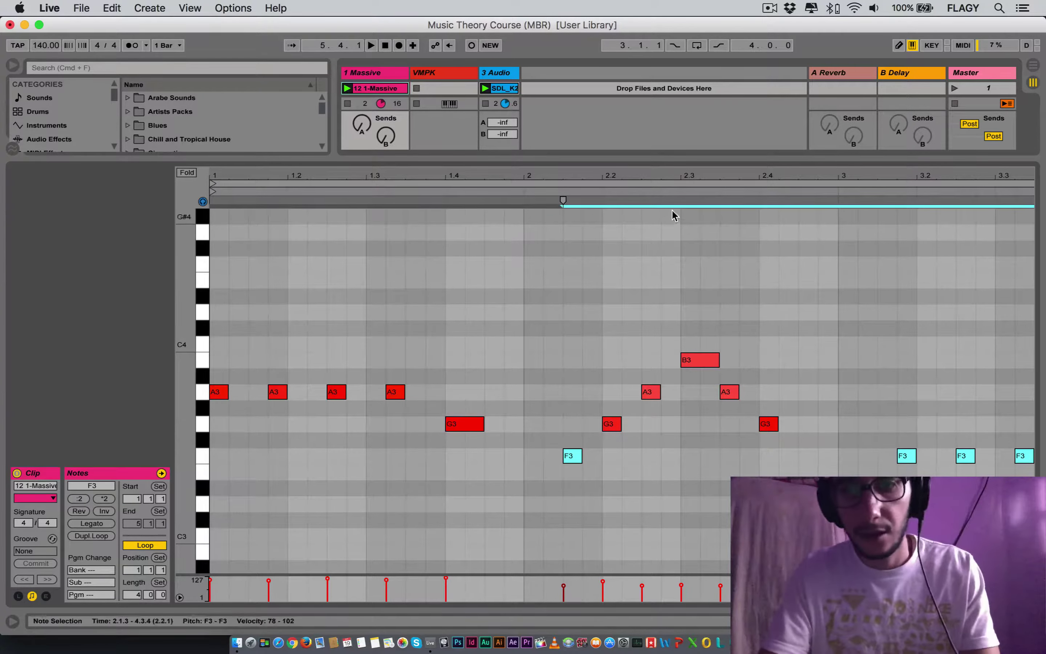
{"action": "left_click_drag", "start_coordinate": [624, 175], "coordinate": [623, 161]}
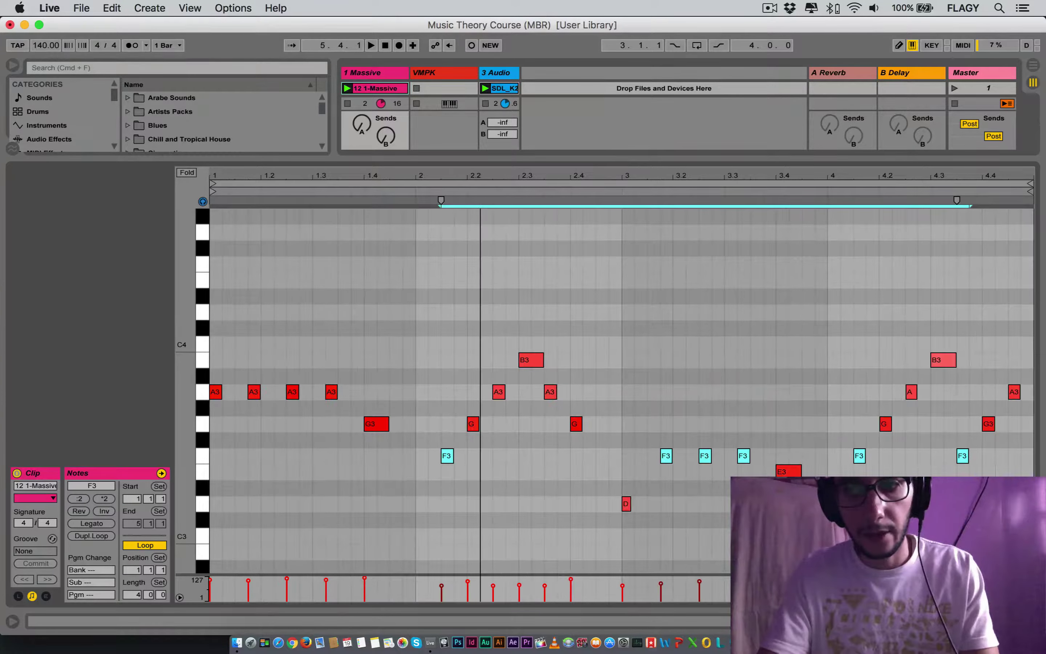
{"action": "left_click", "coordinate": [716, 314]}
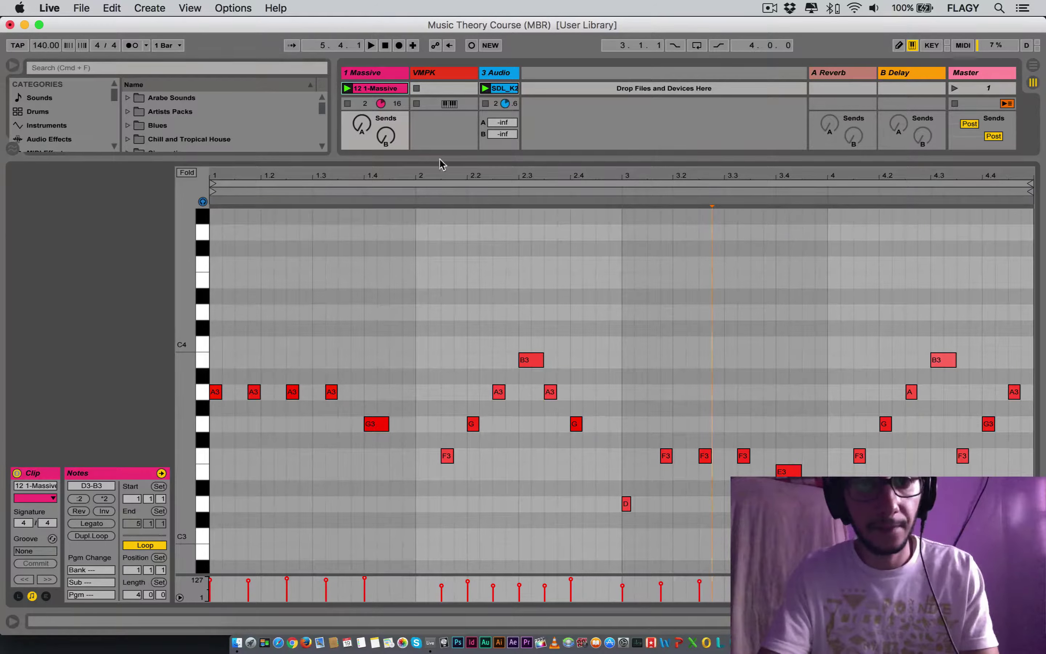
- Play the edited Massive melody with the drum loop and stop playback
{"action": "left_click_drag", "start_coordinate": [432, 161], "coordinate": [434, 162]}
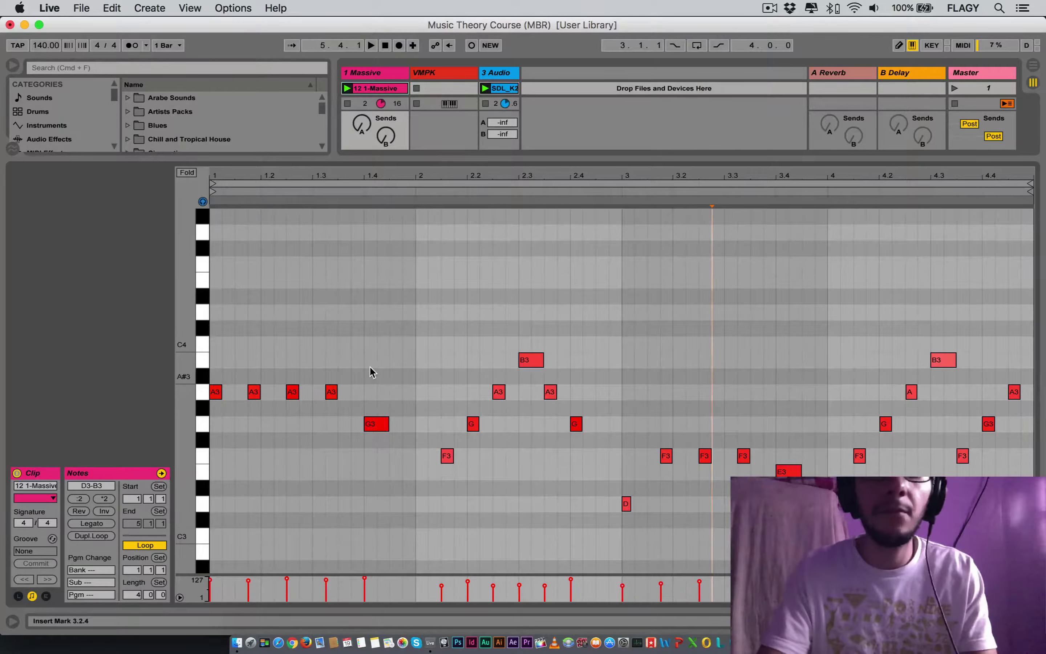
{"action": "scroll", "coordinate": [370, 372], "scroll_direction": "down", "scroll_amount": 2}
{"action": "scroll", "coordinate": [373, 368], "scroll_direction": "up", "scroll_amount": 2}
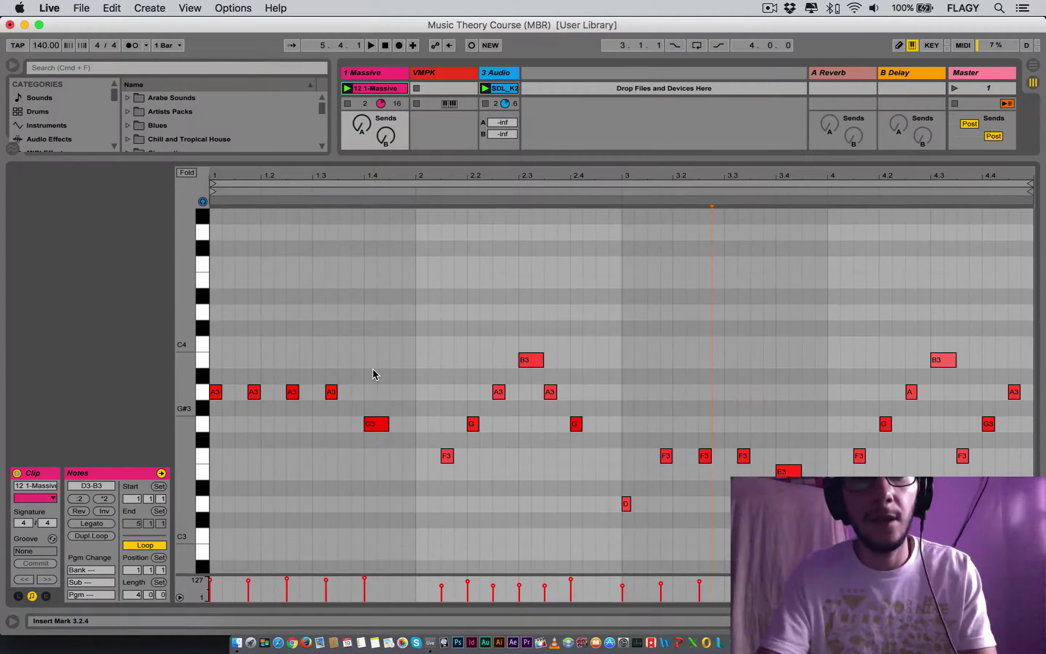
{"action": "key", "text": "space"}
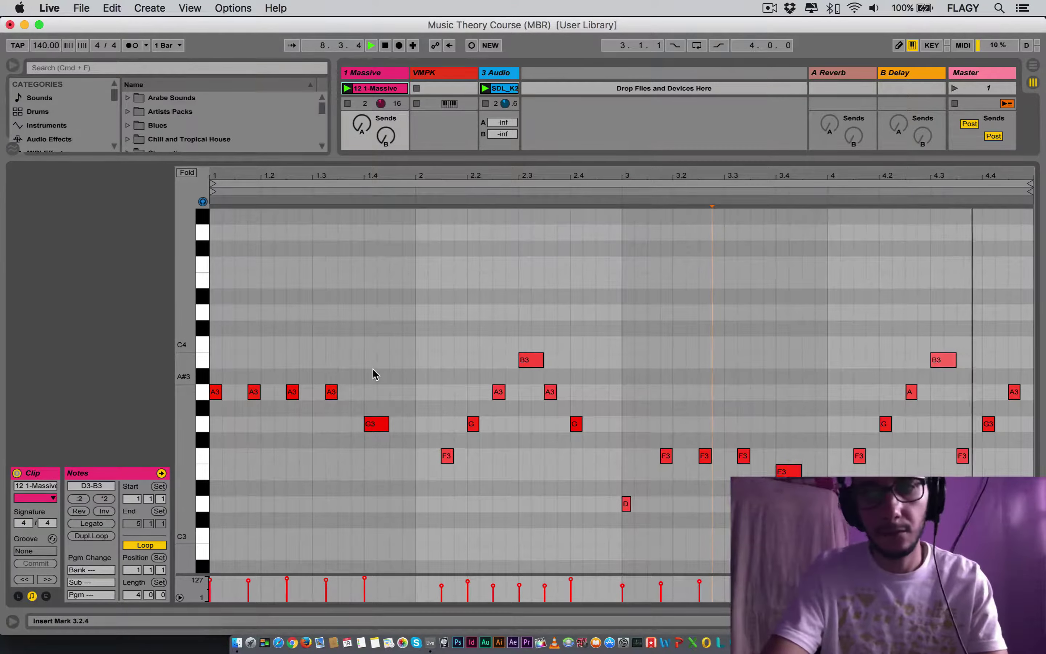
{"action": "key", "text": "space"}
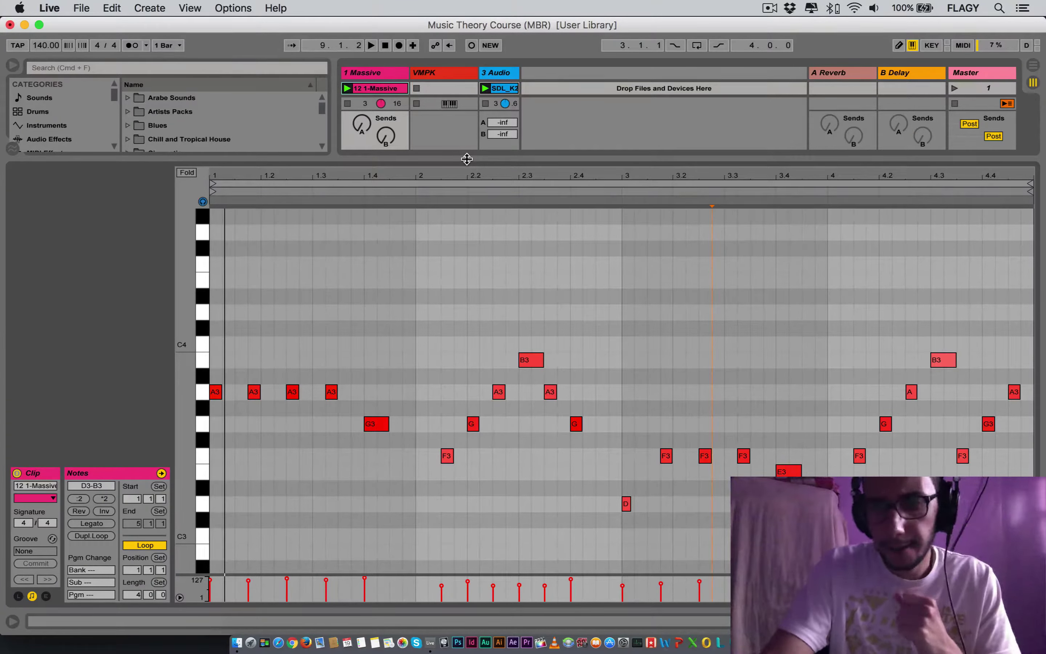
- Close the clip's note editor and select the Massive track
{"action": "key", "text": "super+alt+l"}
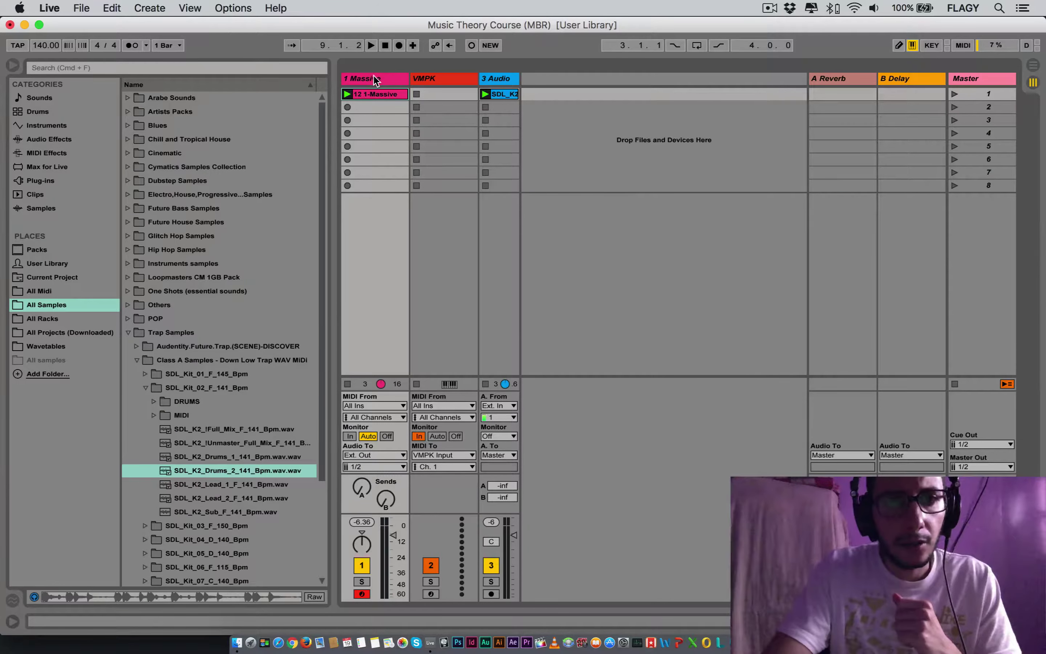
{"action": "left_click", "coordinate": [375, 79]}
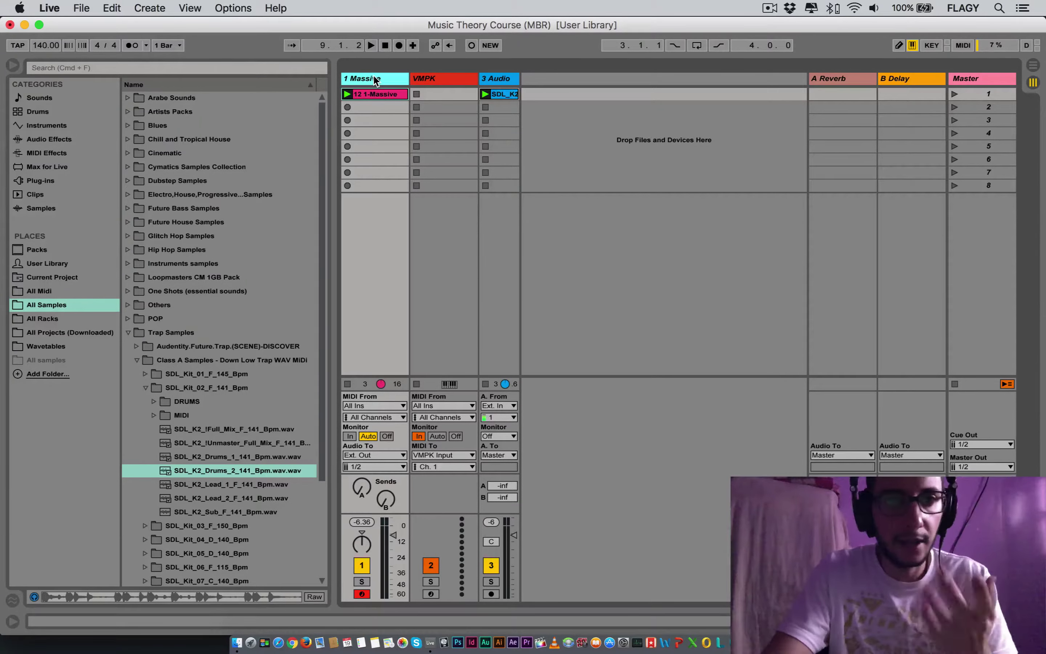
- Add the Scale MIDI effect to the Massive track ahead of the Massive instrument
{"action": "left_click", "coordinate": [34, 140]}
{"action": "left_click", "coordinate": [39, 153]}
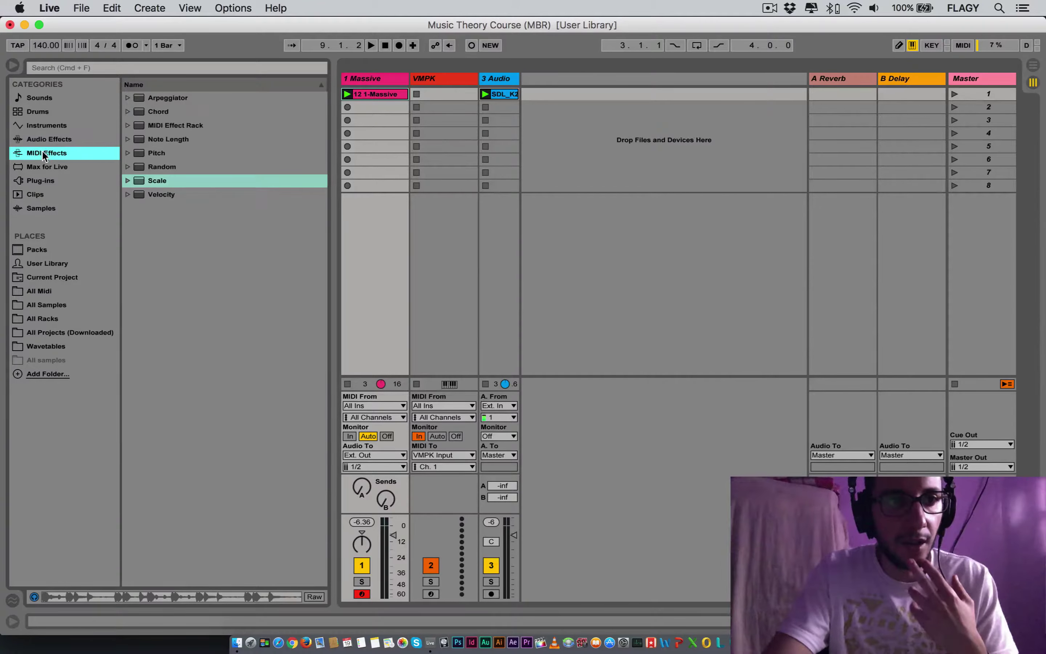
{"action": "double_click", "coordinate": [159, 181]}
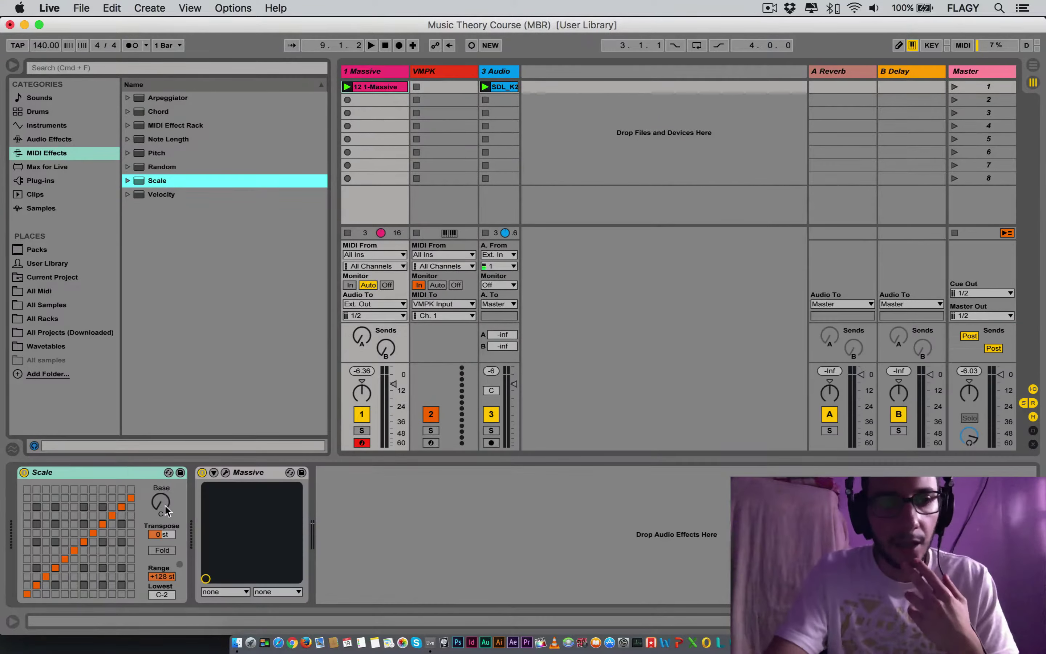
{"action": "left_click", "coordinate": [76, 476]}
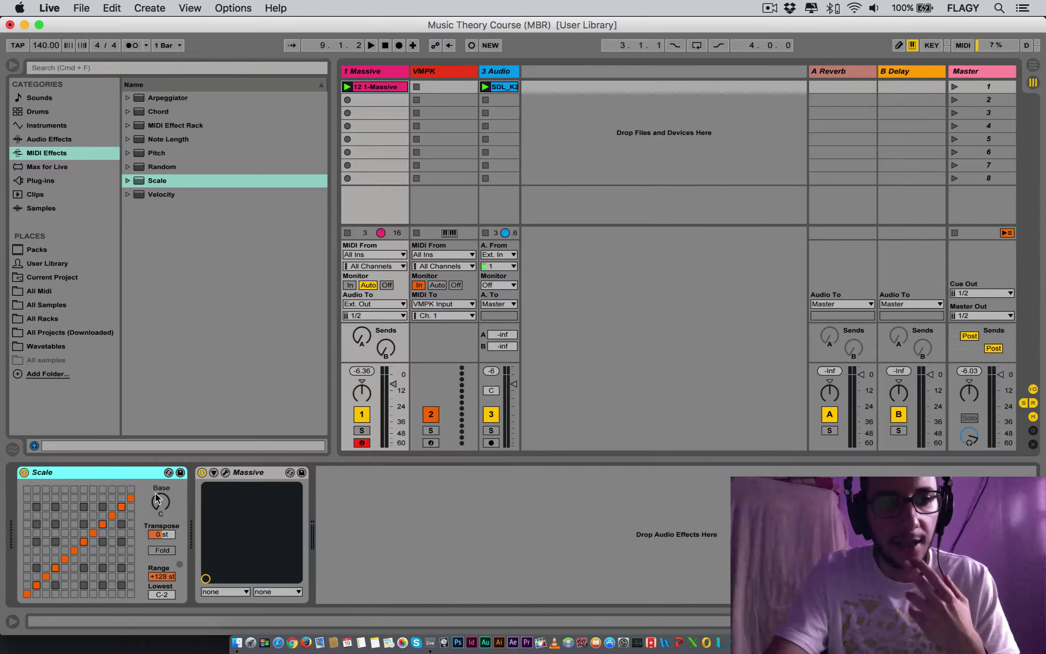
- Swap the Scale device's preset for Aeolian Mode Natural Minor Scale and leave preset swapping
{"action": "left_click", "coordinate": [168, 473]}
{"action": "scroll", "coordinate": [208, 326], "scroll_direction": "down", "scroll_amount": 2}
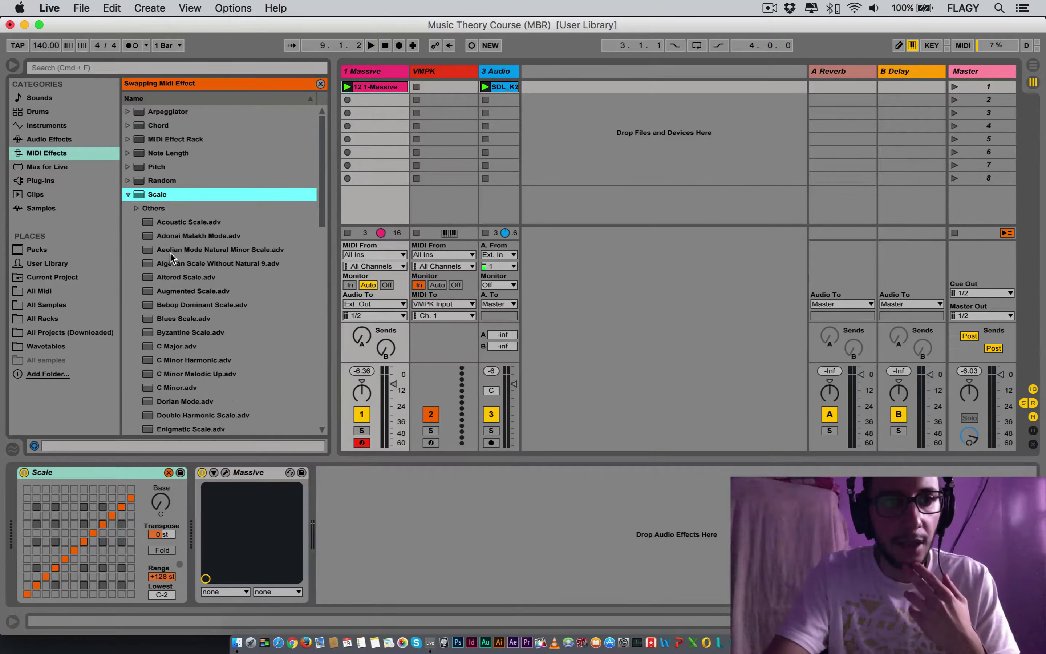
{"action": "left_click", "coordinate": [175, 253]}
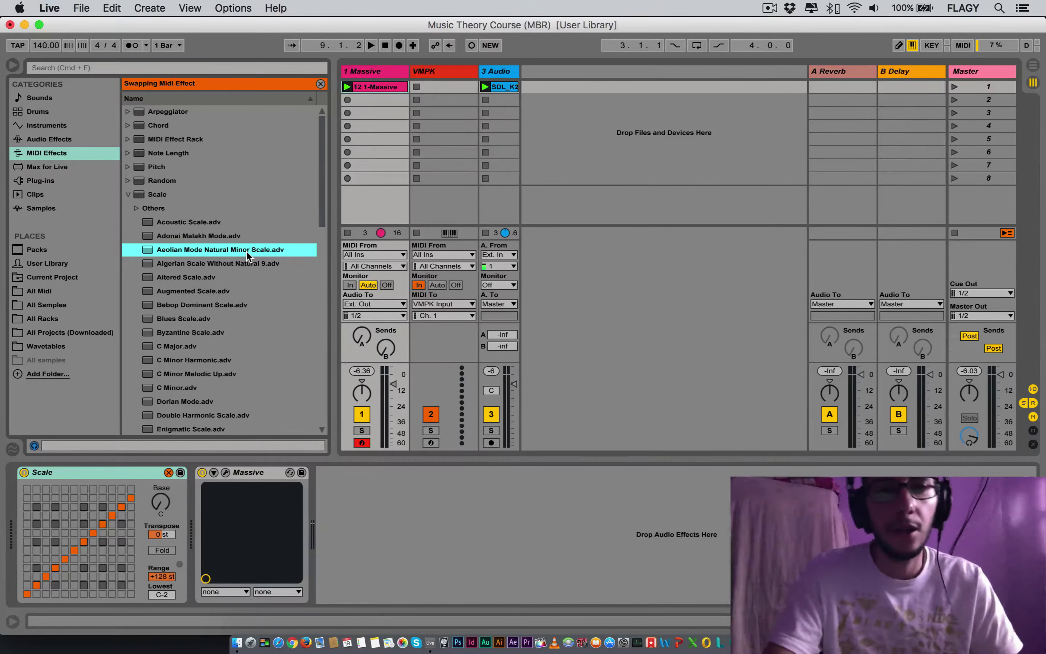
{"action": "double_click", "coordinate": [207, 251]}
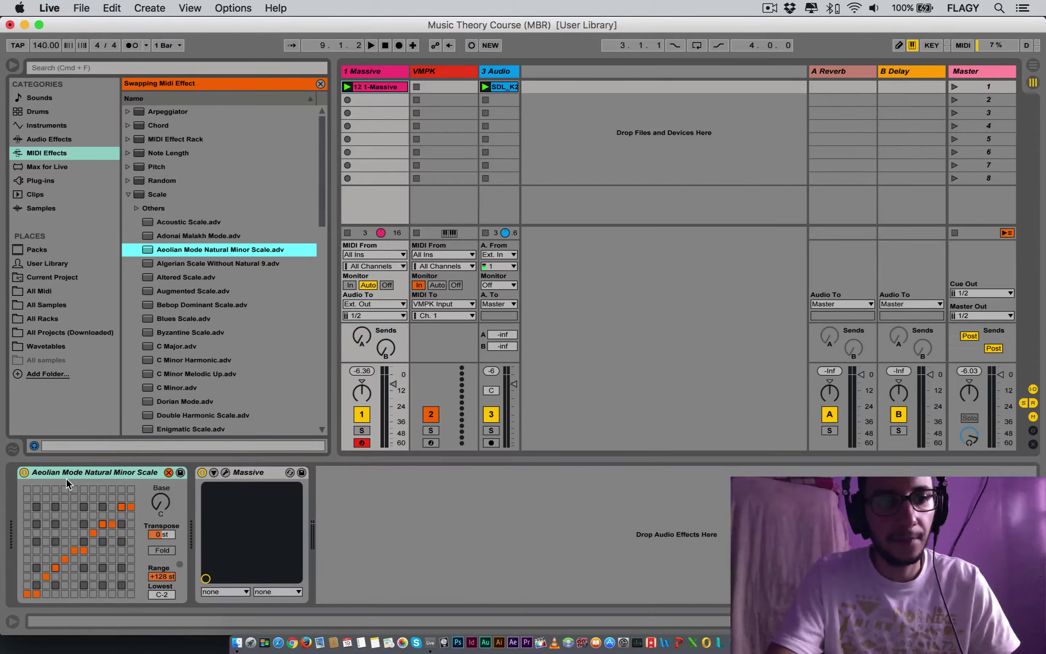
{"action": "left_click", "coordinate": [168, 472]}
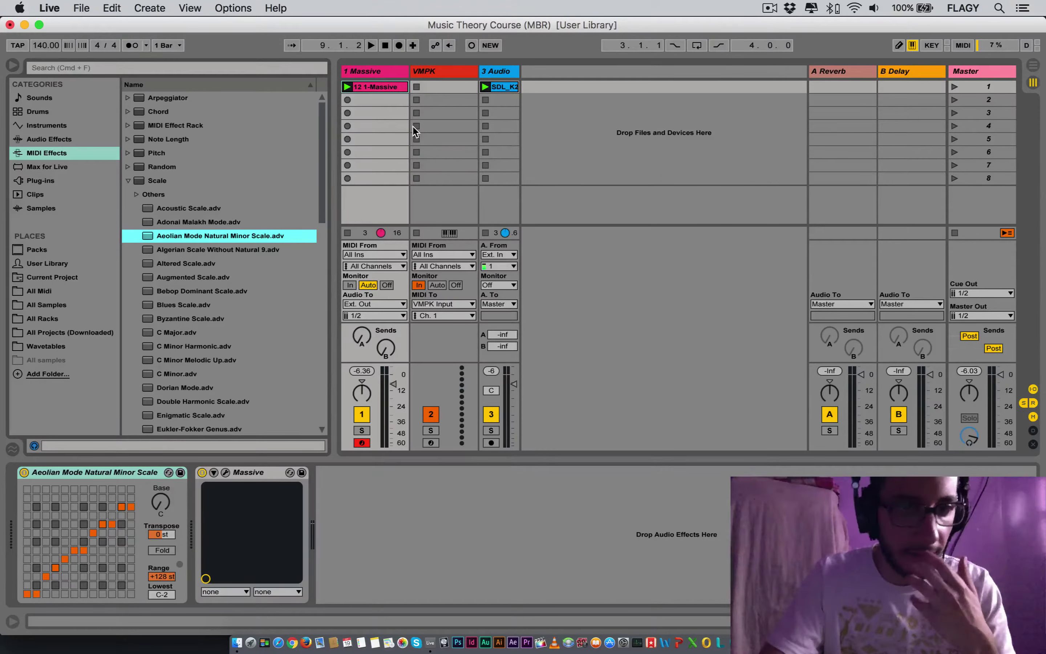
{"action": "left_click", "coordinate": [377, 71]}
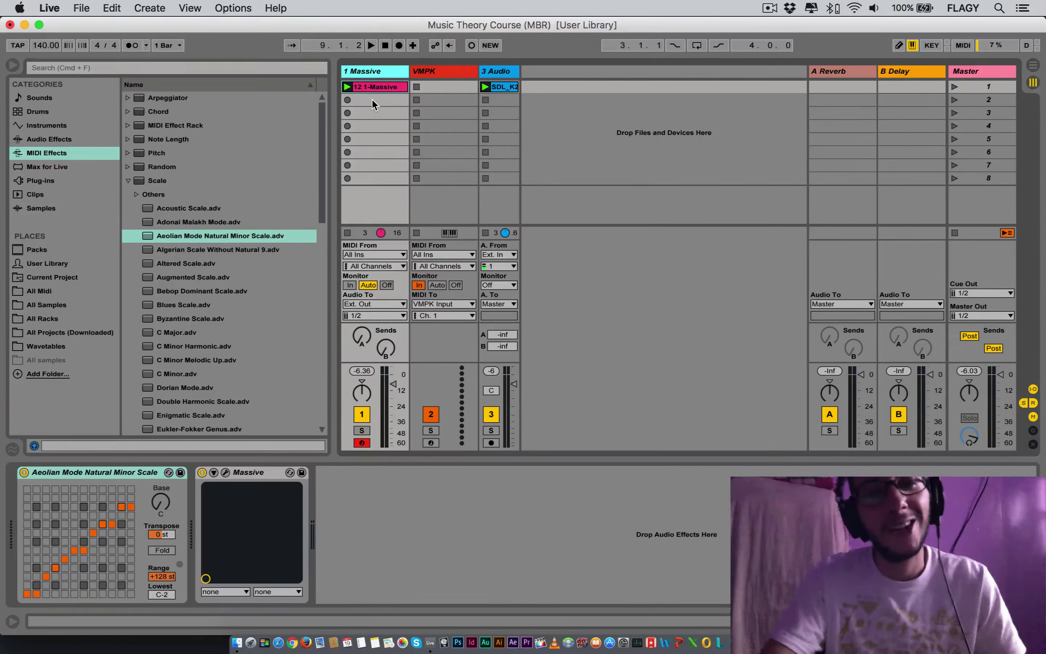
{"action": "left_click", "coordinate": [372, 99]}
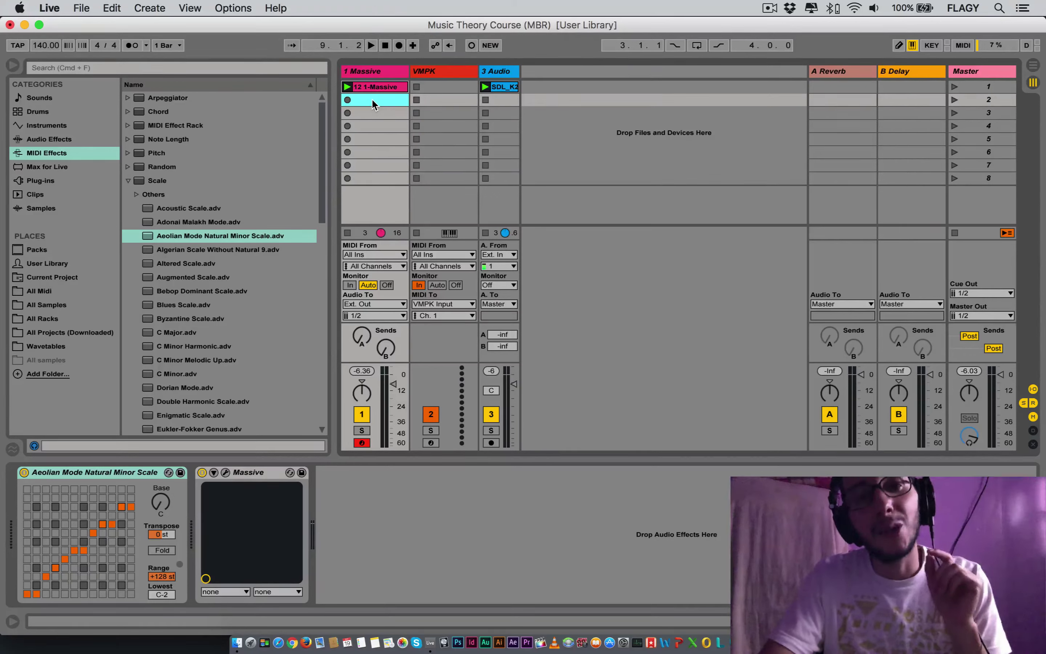
{"action": "left_click", "coordinate": [374, 72]}
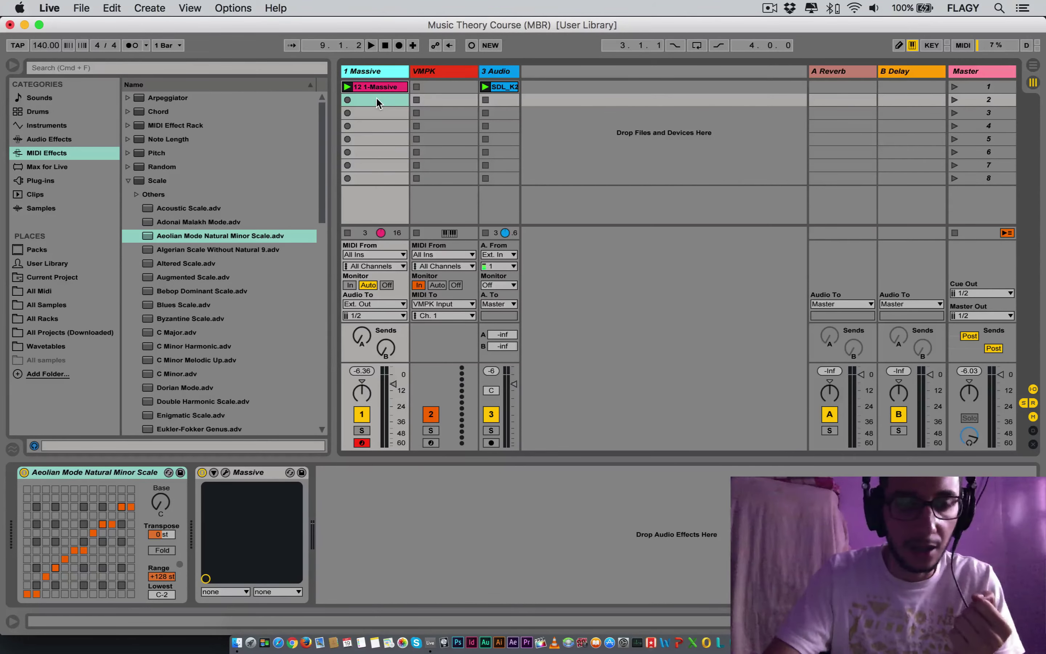
{"action": "left_click", "coordinate": [495, 75]}
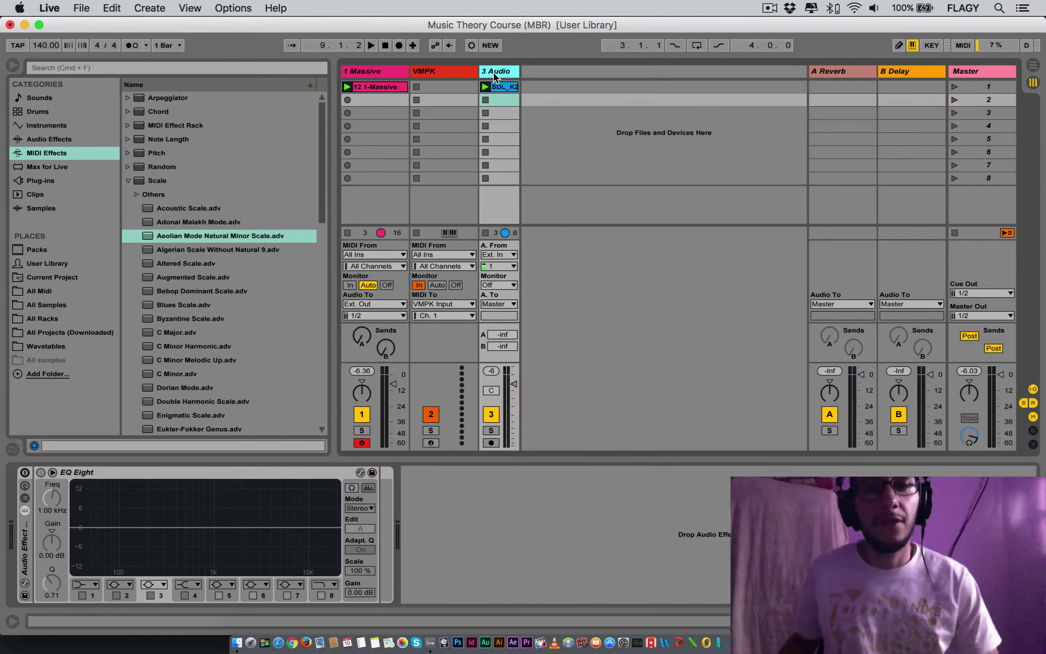